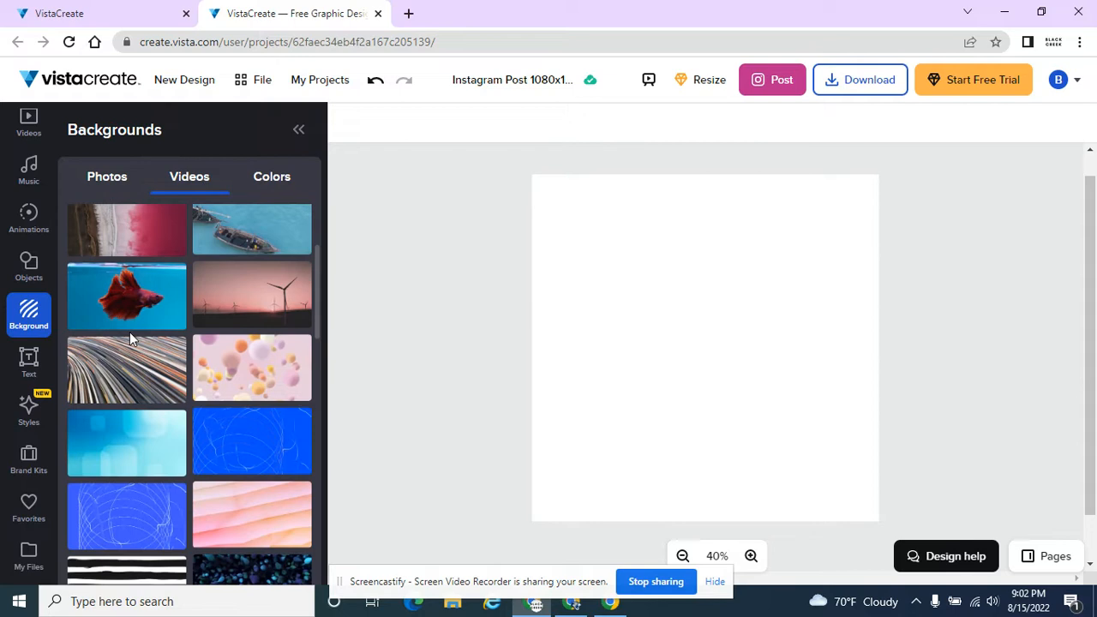
Apply the coral-pink geometric polygon video as the background of the blank Instagram post
scroll(130, 340, "down", 1)
scroll(133, 340, "down", 2)
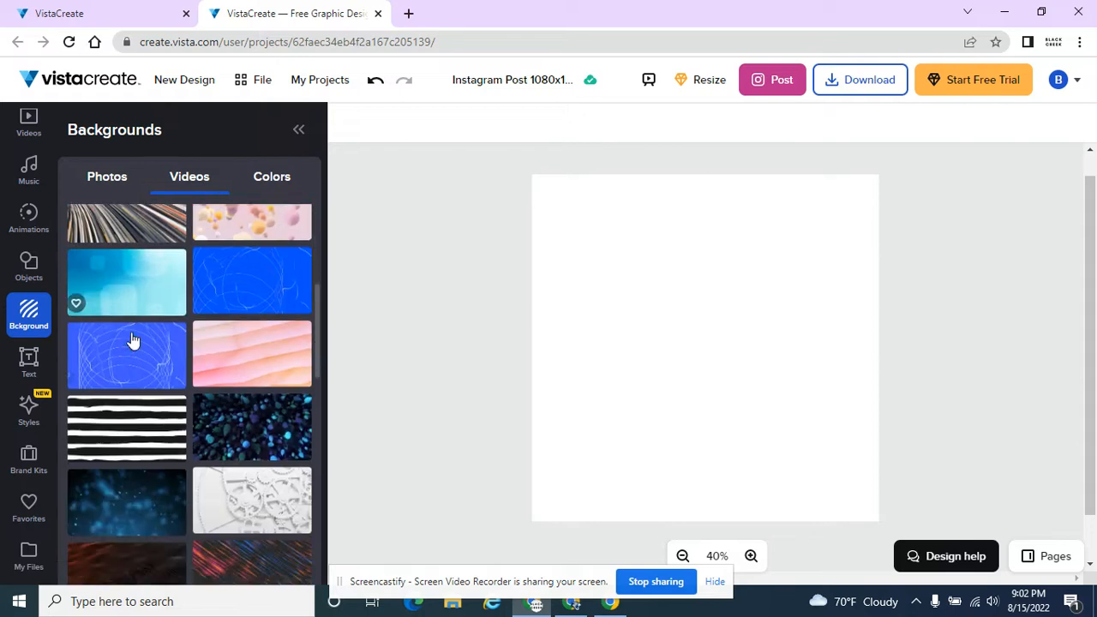
scroll(244, 313, "down", 2)
scroll(244, 315, "up", 1)
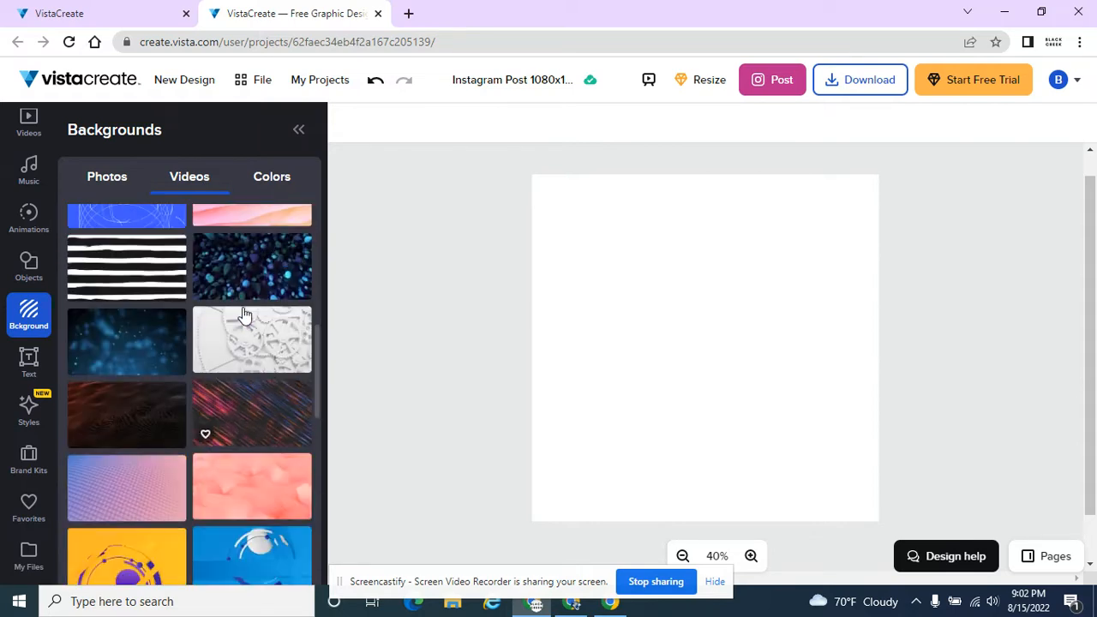
left_click(279, 489)
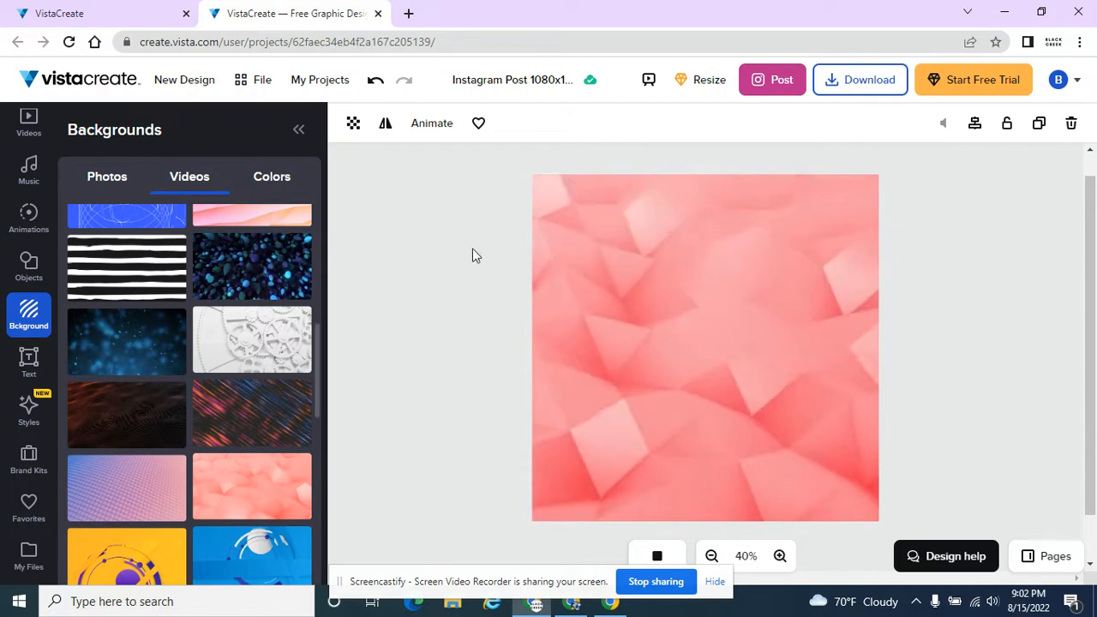
Search the objects library for "mask" and look through the results for a rectangular photo mask
left_click(28, 266)
left_click(164, 190)
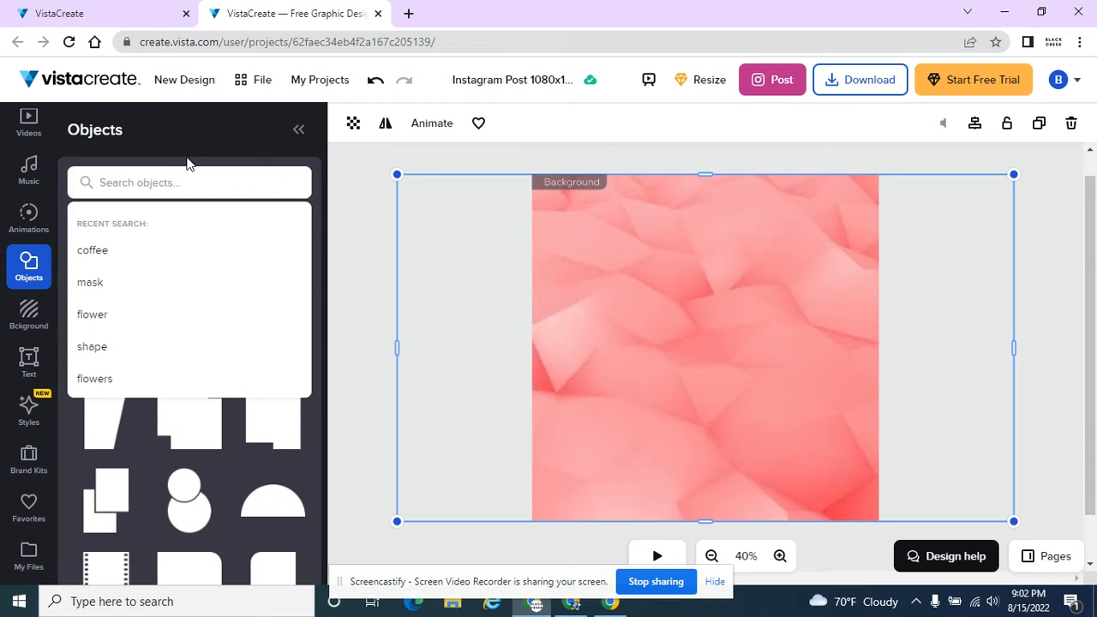
type("mesk")
key("Return")
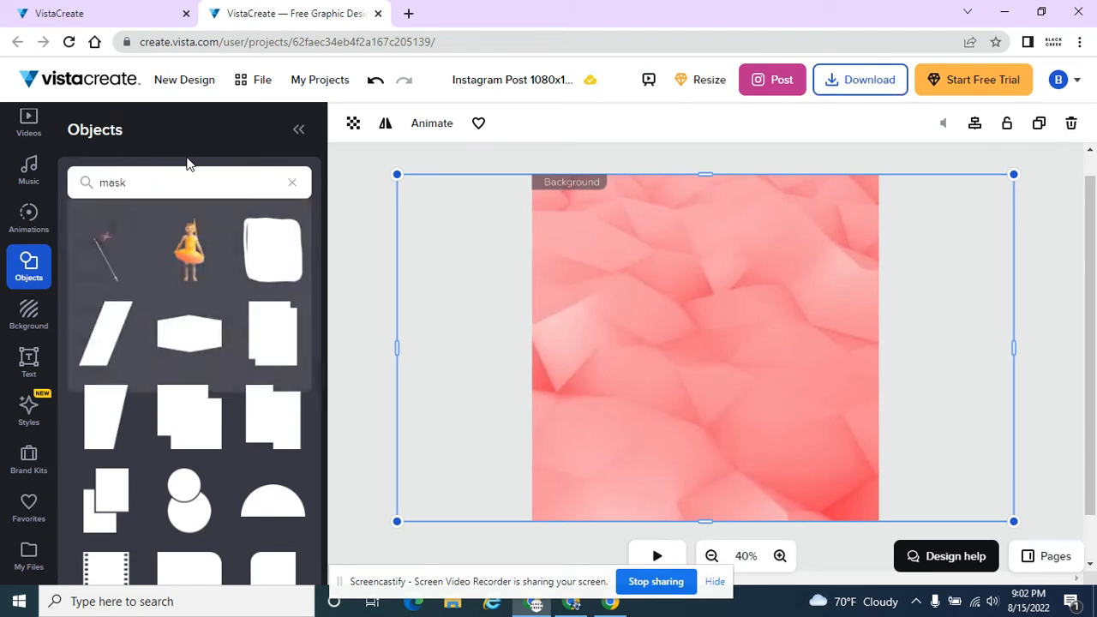
scroll(208, 401, "down", 1)
scroll(208, 401, "down", 5)
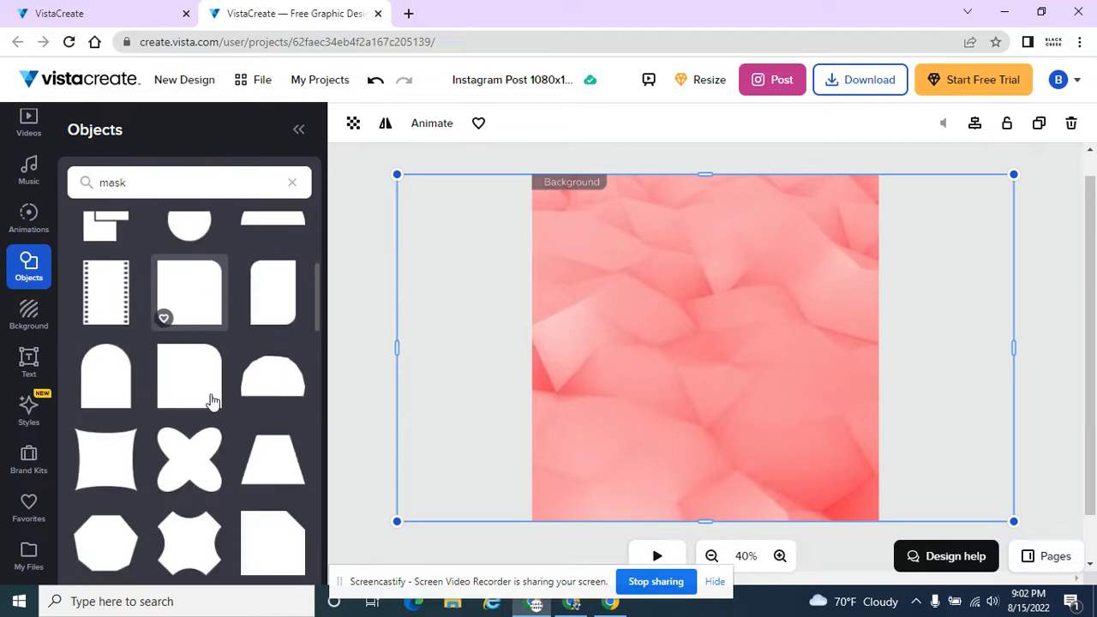
scroll(214, 401, "down", 3)
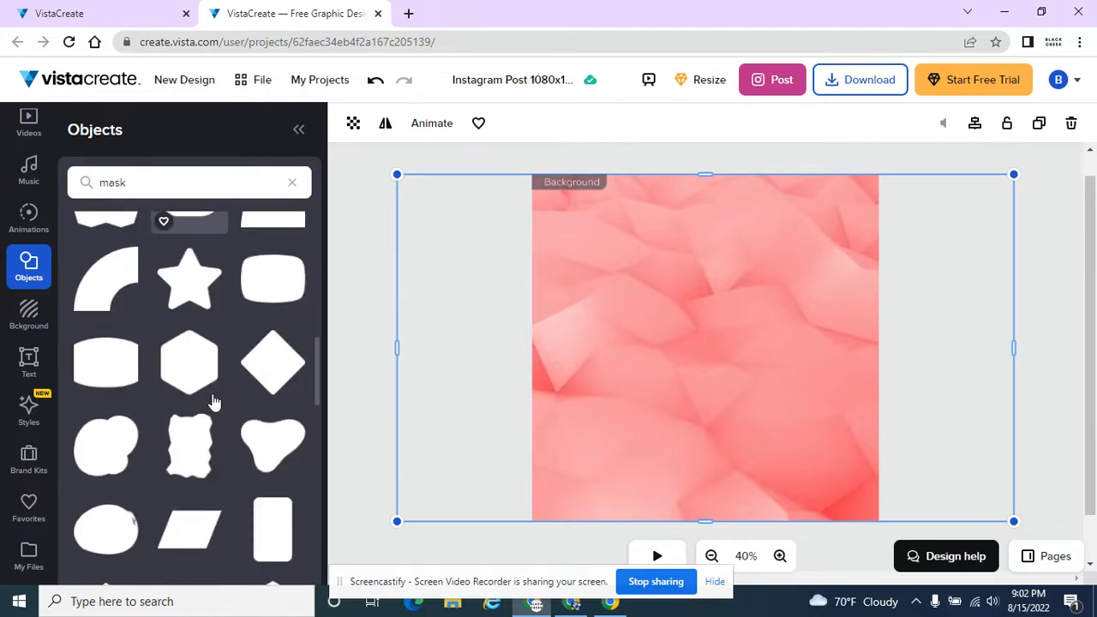
scroll(215, 399, "down", 3)
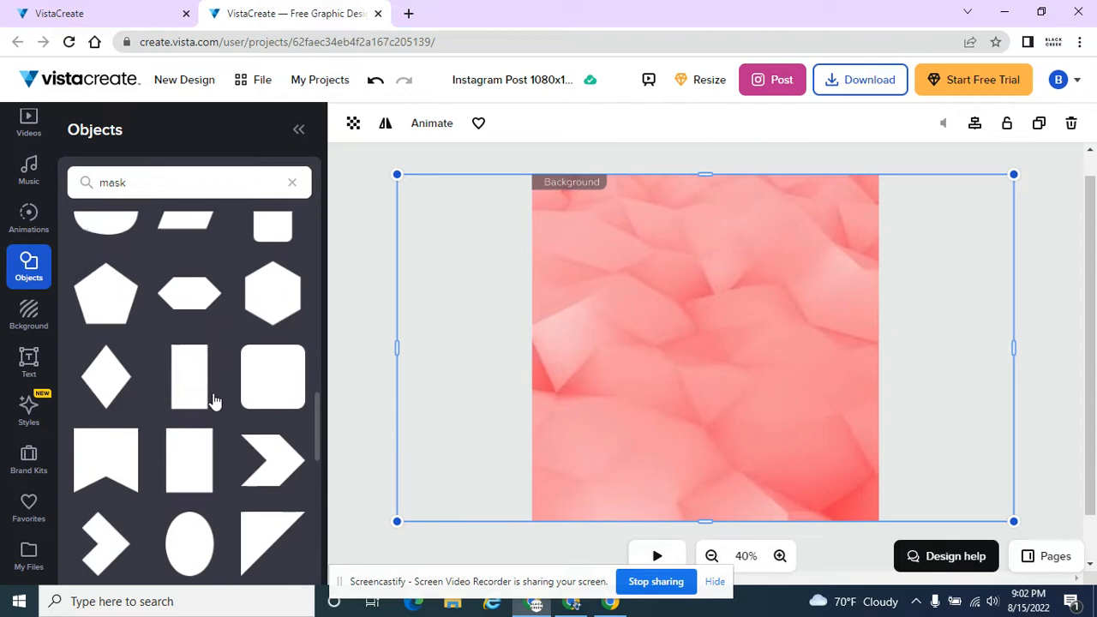
left_click(215, 400)
left_click_drag(691, 363, 570, 355)
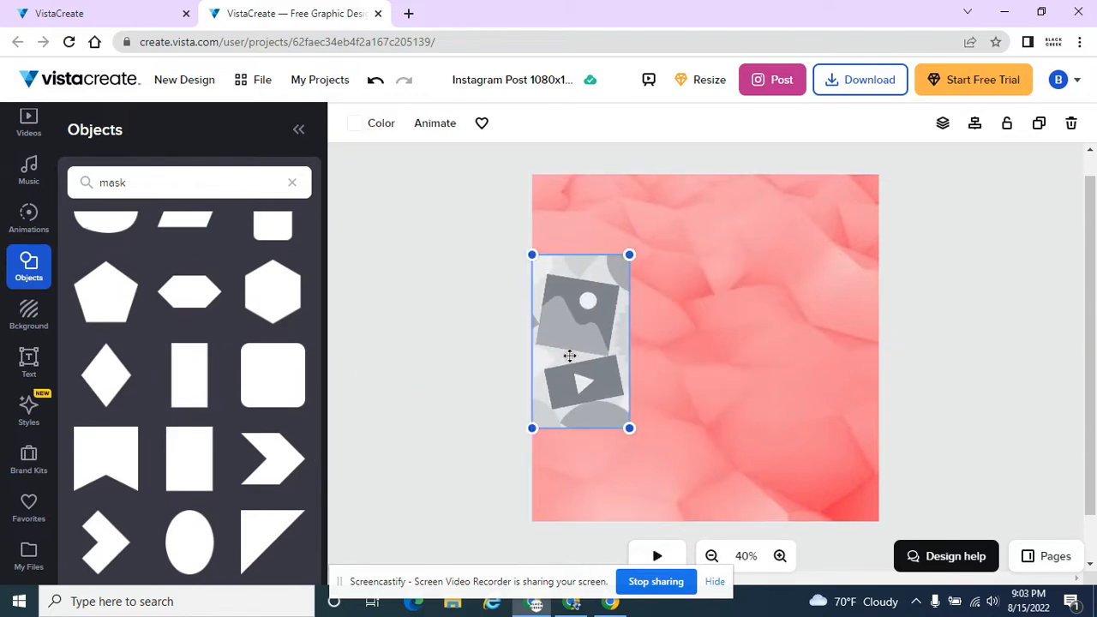
key("Delete")
Add the wider upright rectangle mask and duplicate it into a side-by-side row of three starting at the canvas's left edge
left_click(189, 473)
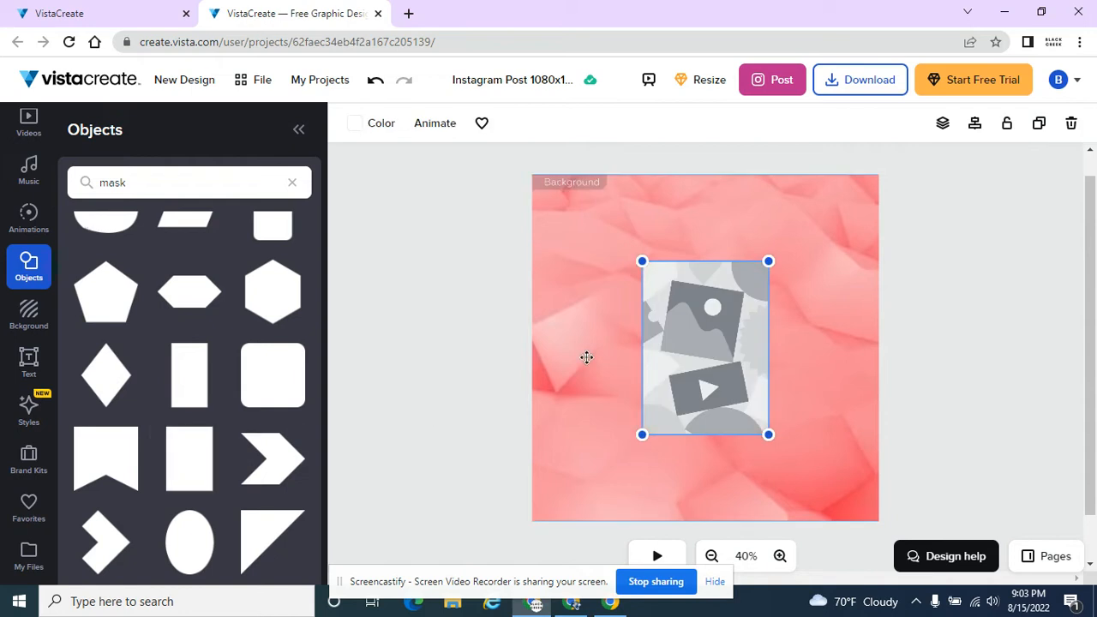
left_click_drag(683, 342, 855, 321)
key("ctrl+v")
key("ctrl+v")
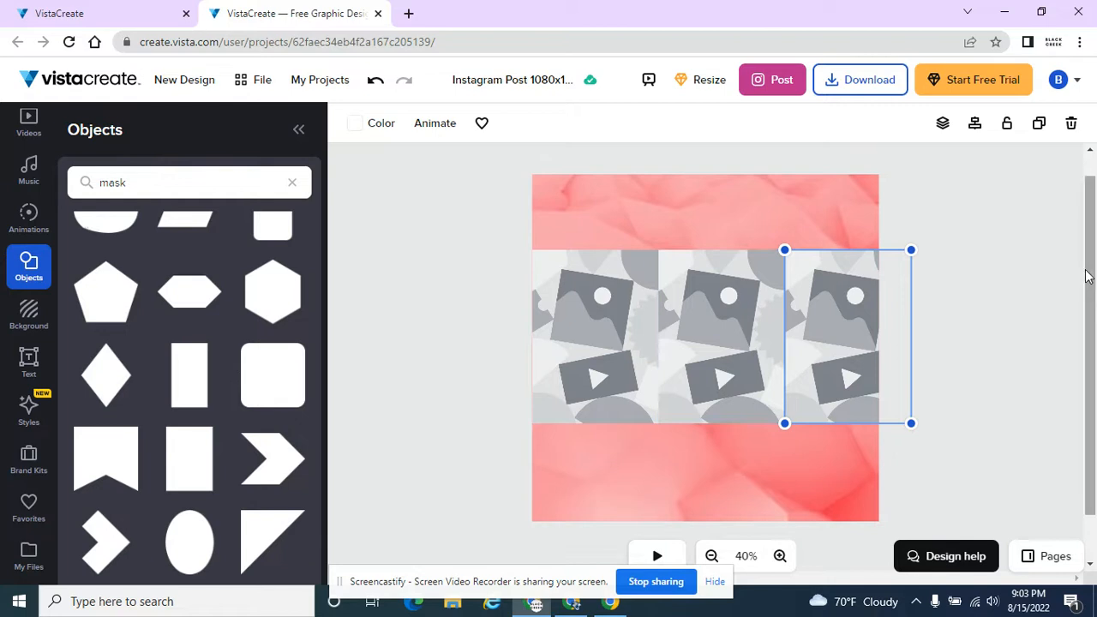
Scale the three masks down together so the row fits within the canvas width
left_click(748, 319, "shift")
left_click(592, 338, "shift")
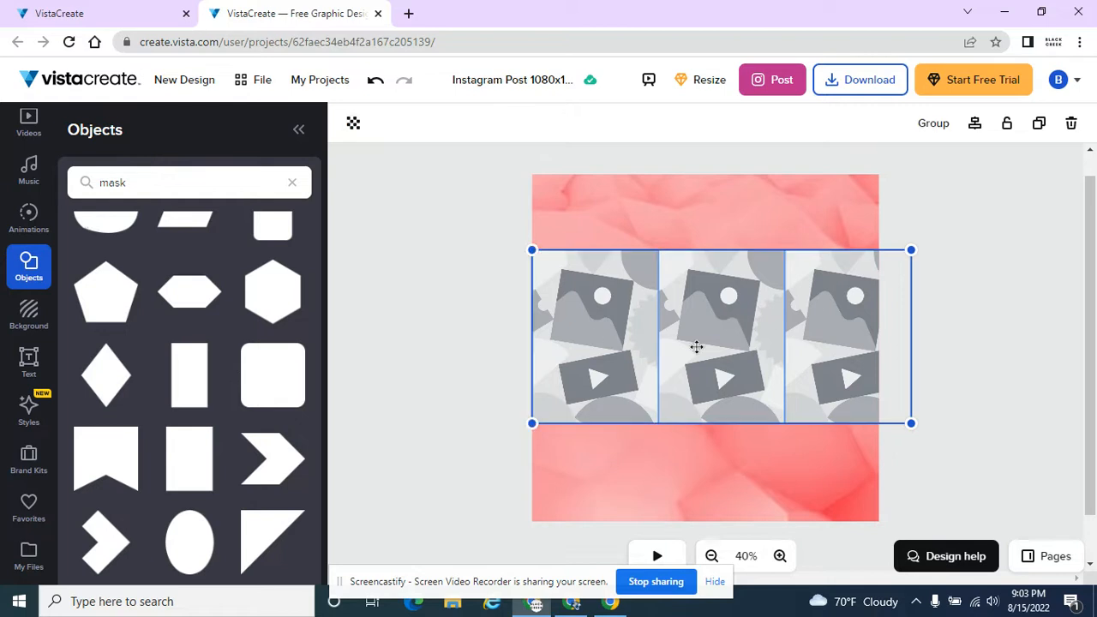
left_click(988, 306)
left_click(841, 315)
left_click(717, 331, "shift")
left_click(619, 331, "shift")
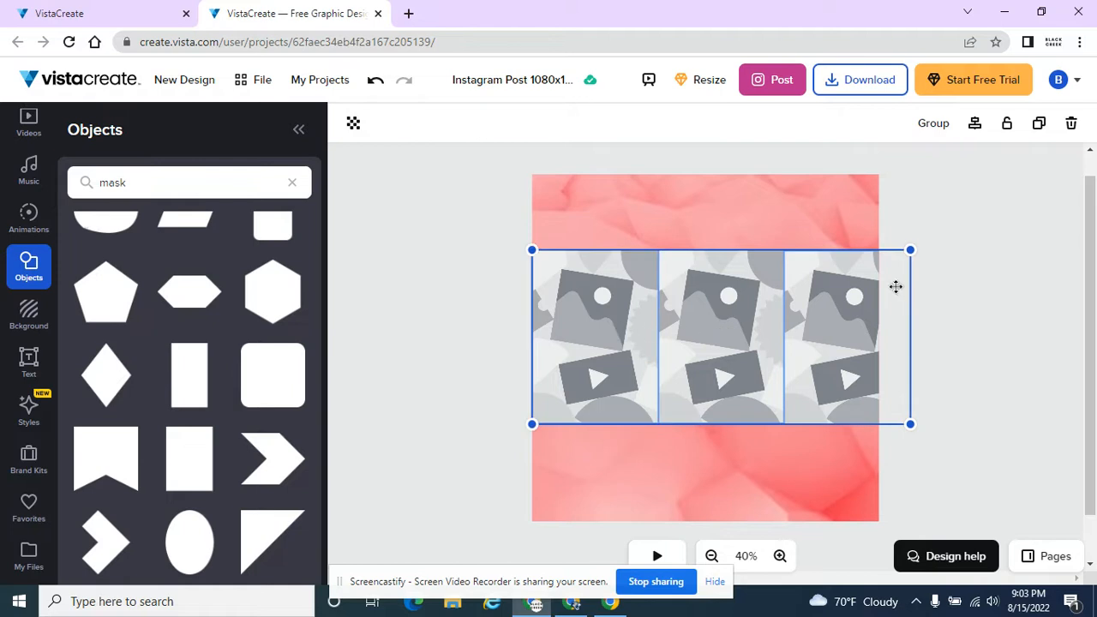
left_click_drag(910, 250, 879, 267)
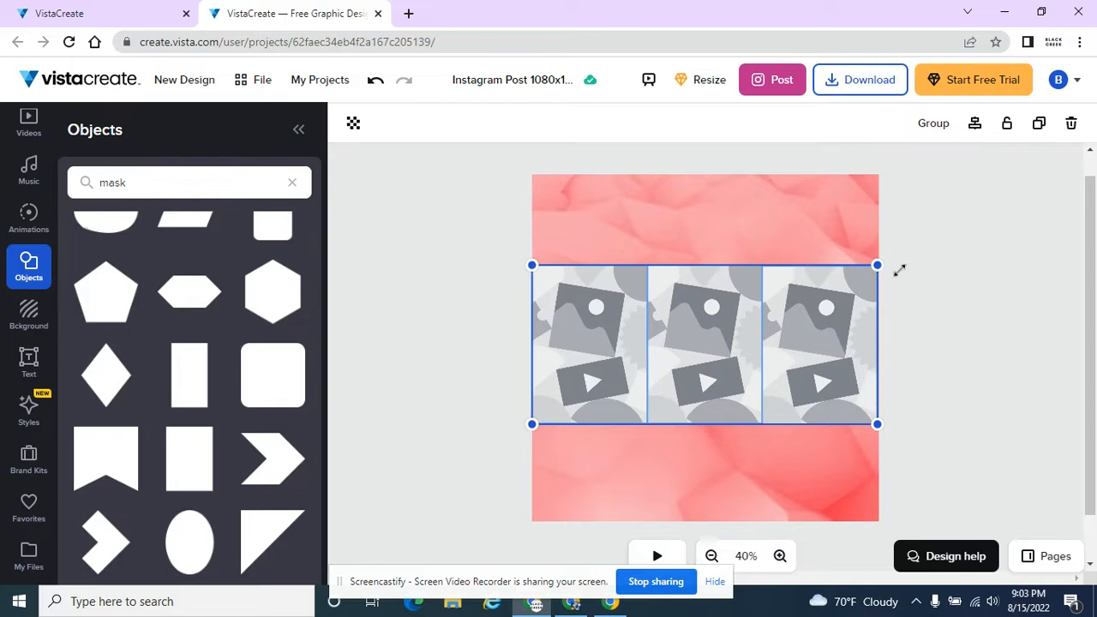
left_click(969, 306)
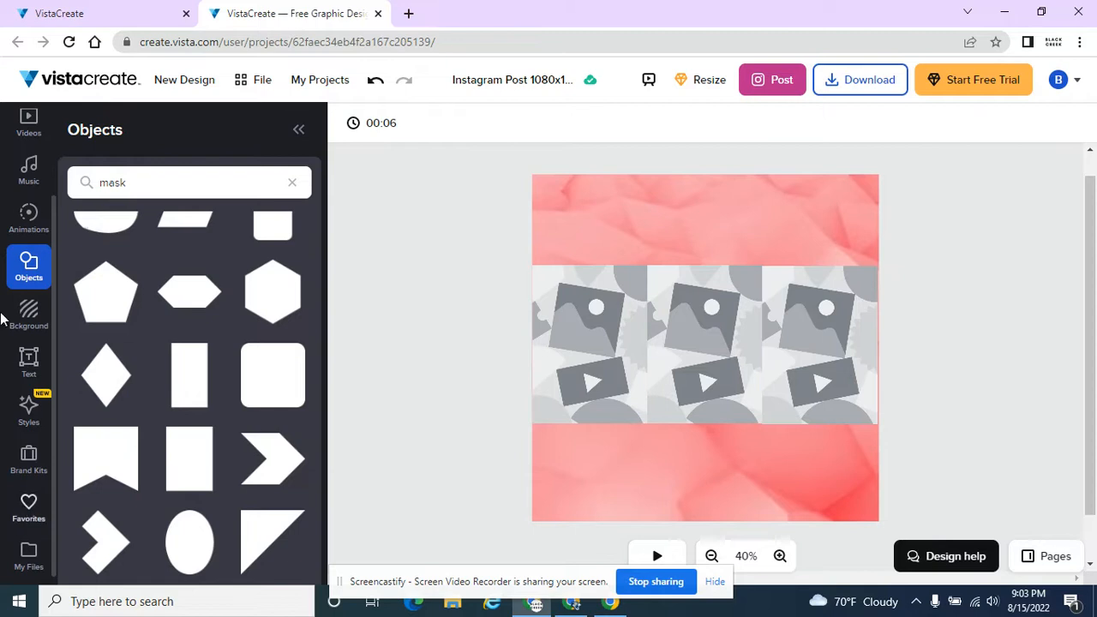
Fine-tune the combined size of the three masks so the row spans exactly from edge to edge of the canvas
left_click(591, 315)
left_click(697, 317, "shift")
left_click(794, 316, "shift")
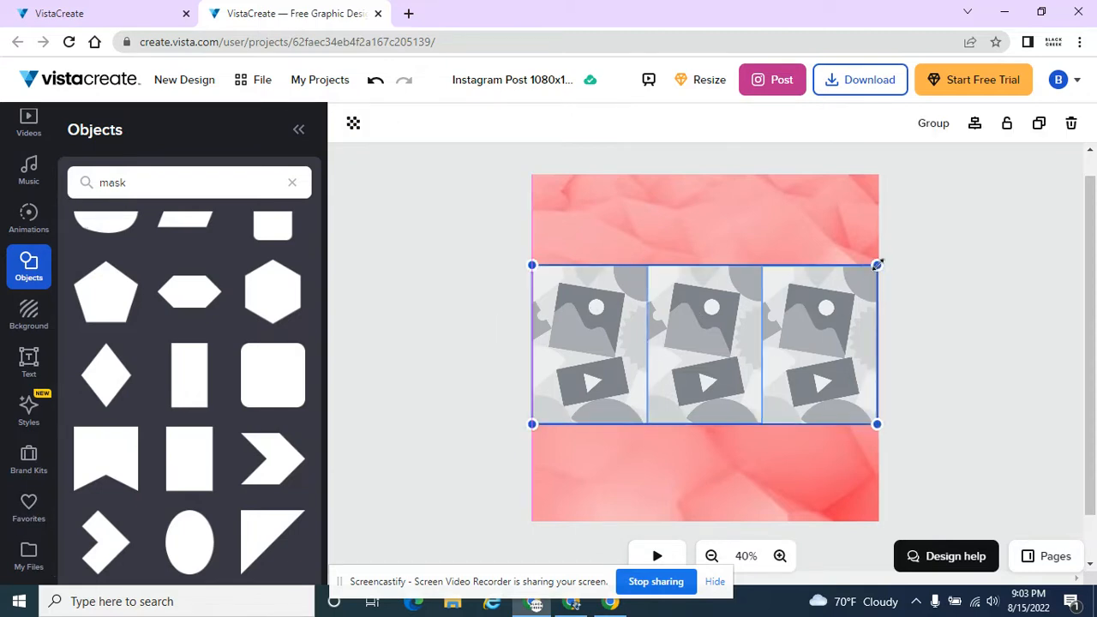
left_click_drag(882, 260, 885, 259)
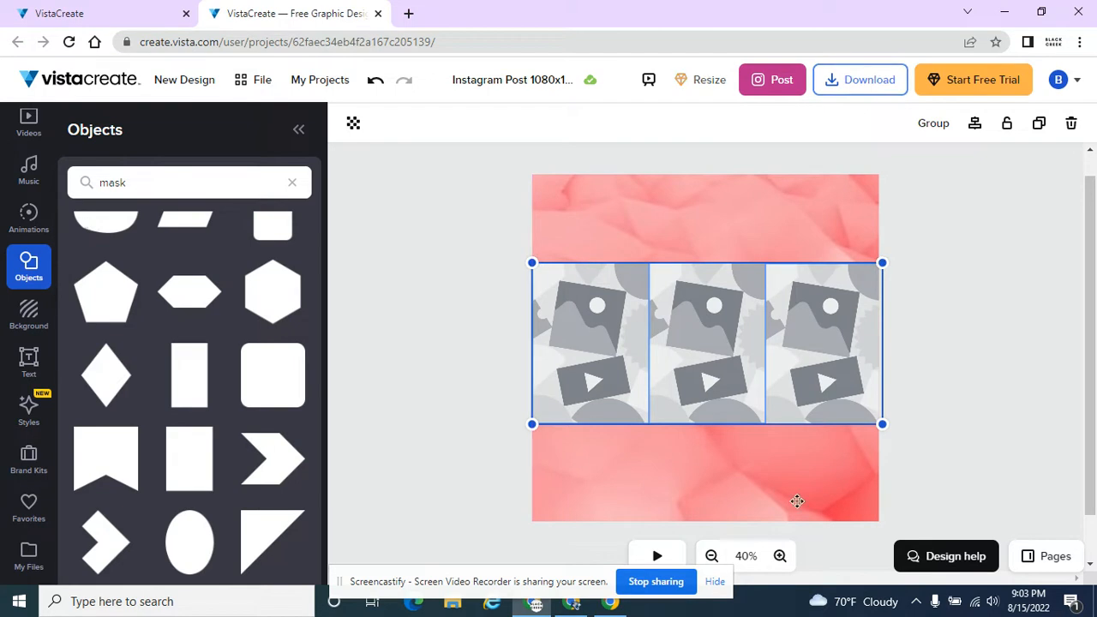
left_click(779, 556)
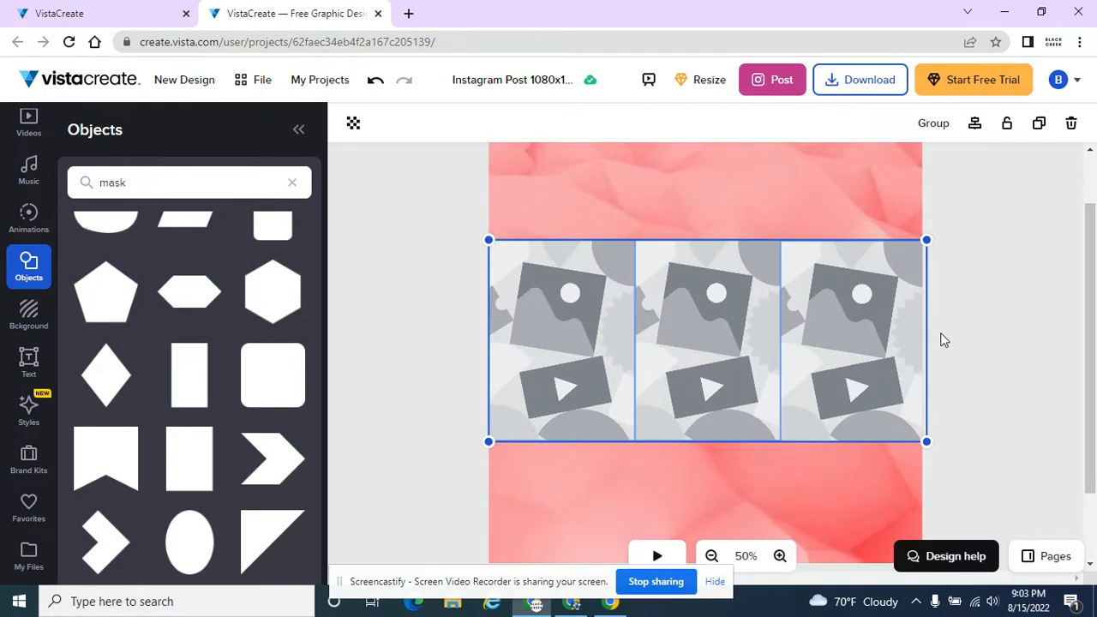
left_click_drag(927, 441, 926, 434)
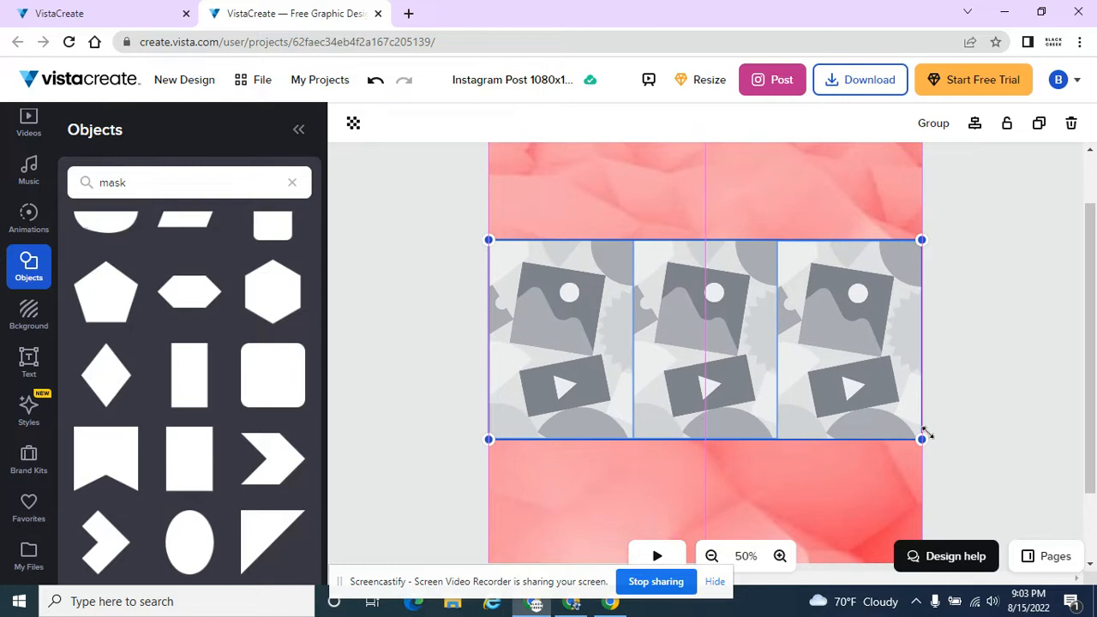
left_click(965, 391)
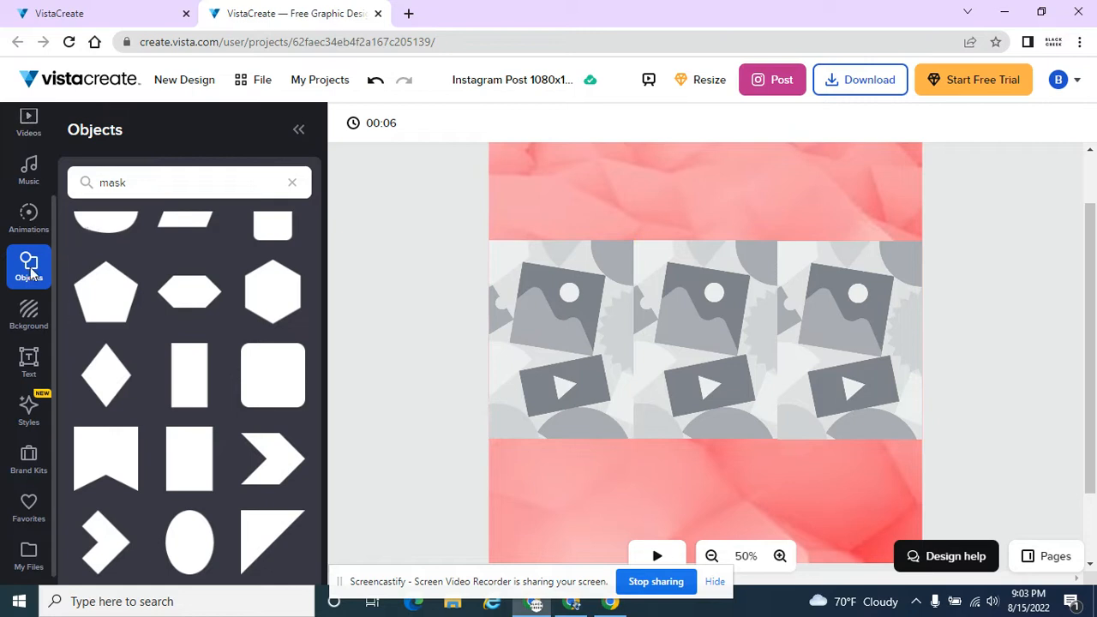
Search the photo library for "coffee"
scroll(30, 268, "up", 2)
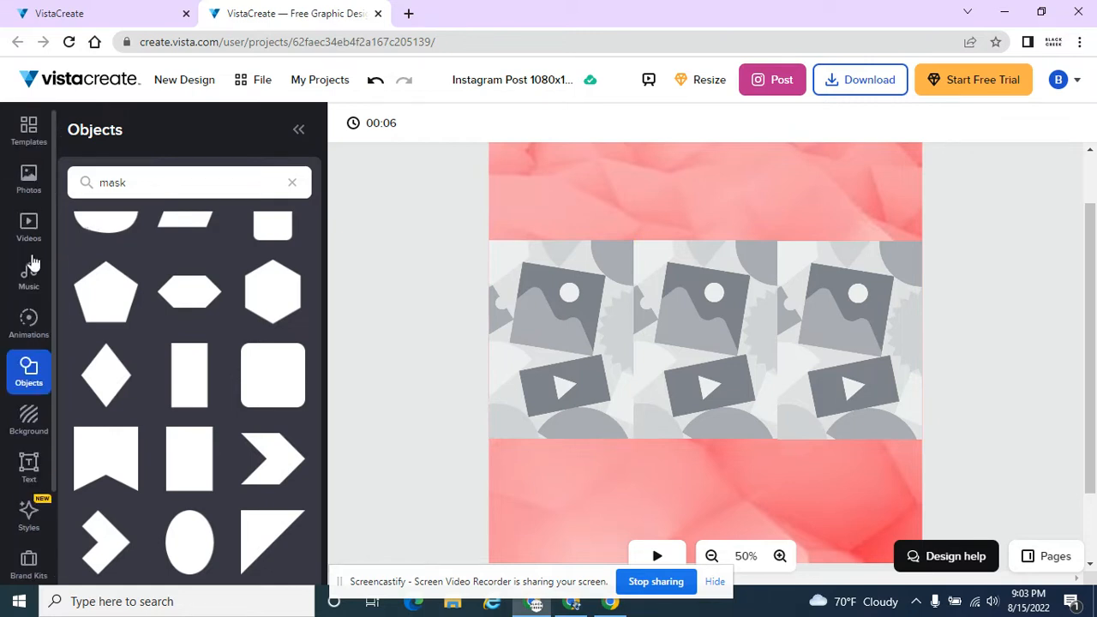
left_click(36, 182)
left_click(209, 179)
type("coffee")
key("Return")
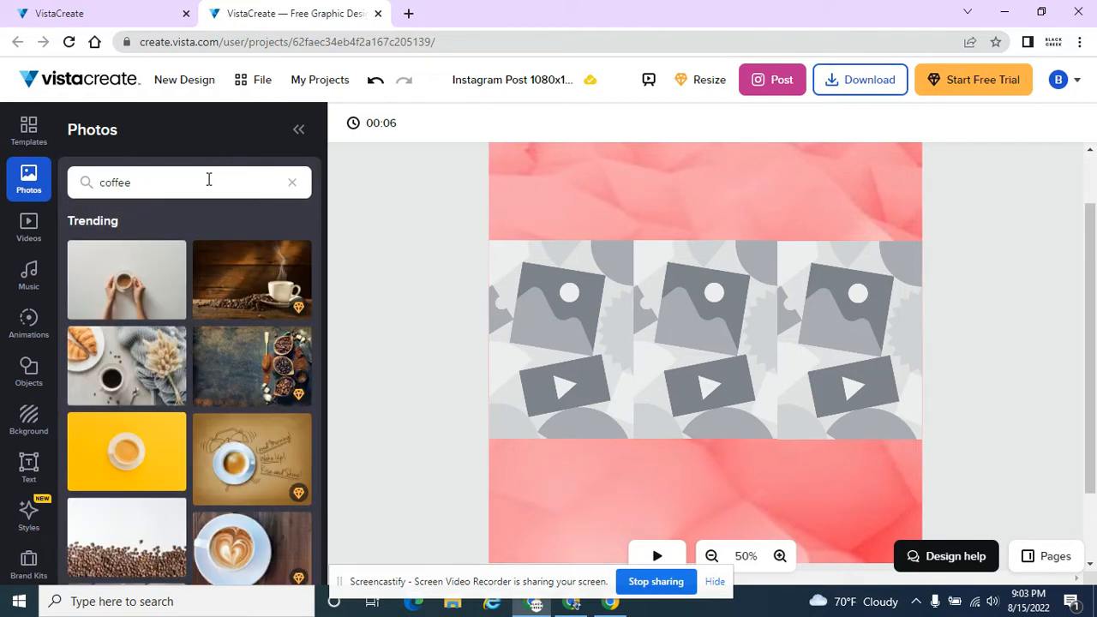
Add the photo of coffee beans in a wooden bowl to the favorites
scroll(345, 343, "down", 1)
scroll(128, 460, "down", 5)
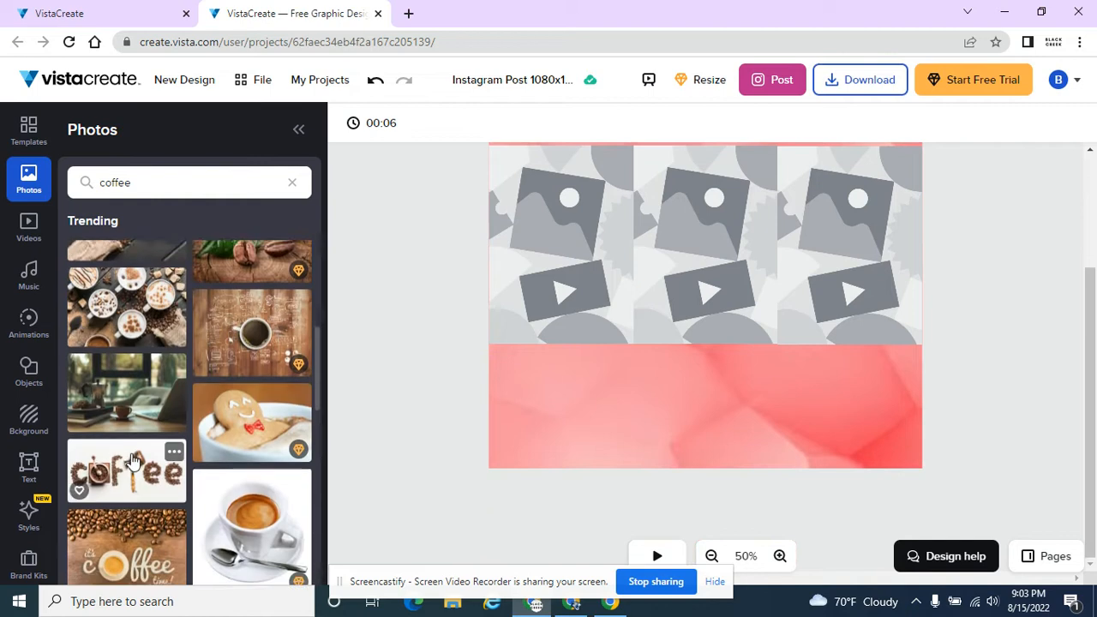
scroll(133, 461, "down", 3)
scroll(133, 461, "down", 2)
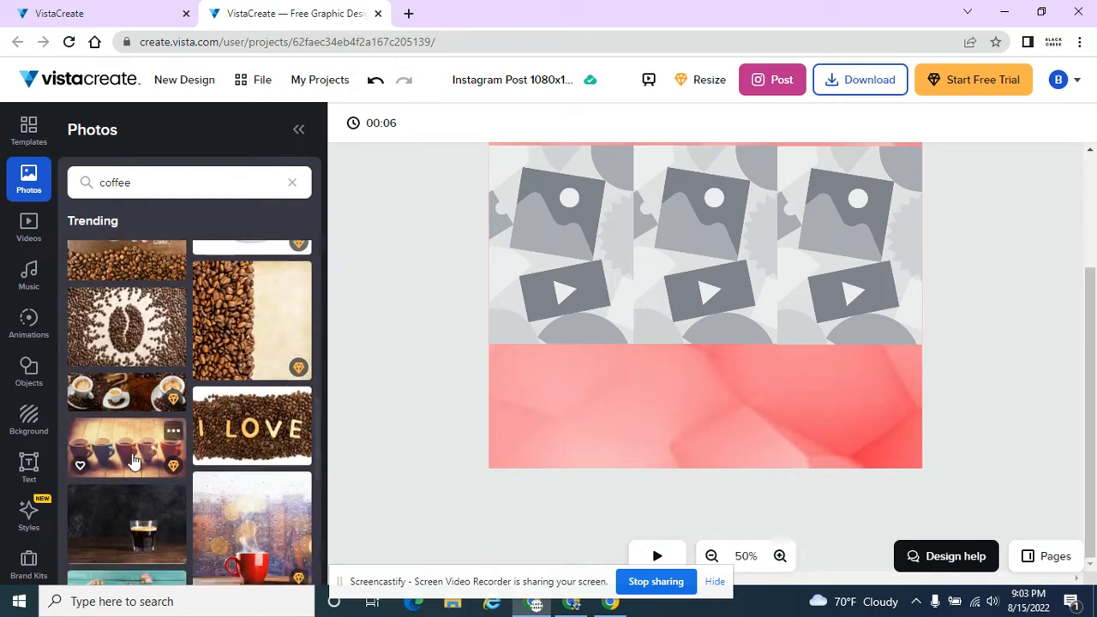
scroll(133, 461, "down", 6)
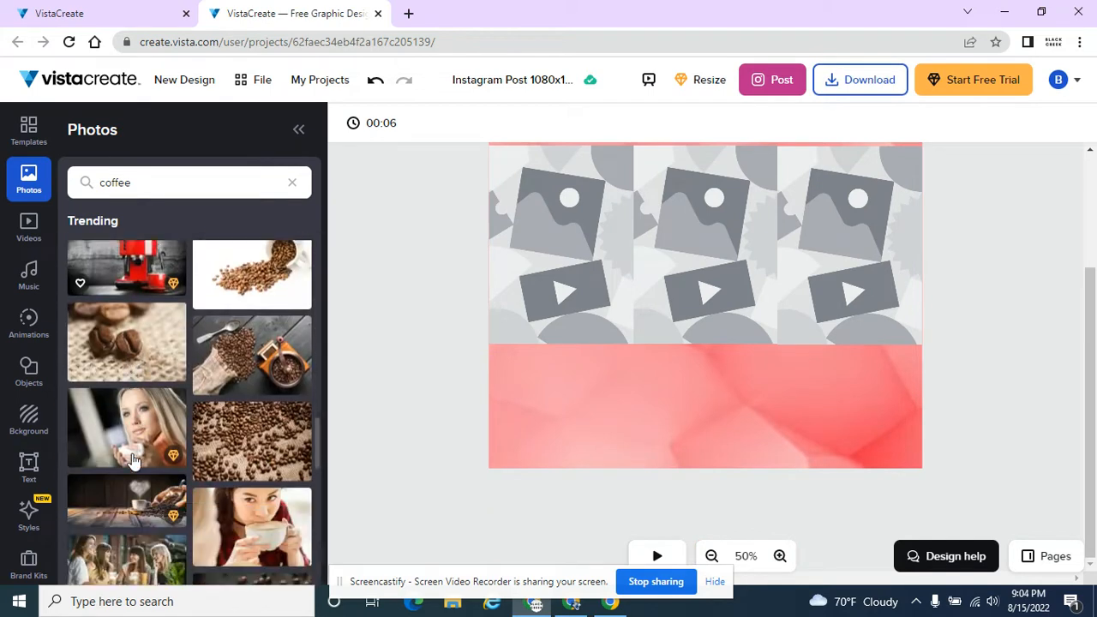
scroll(133, 460, "down", 6)
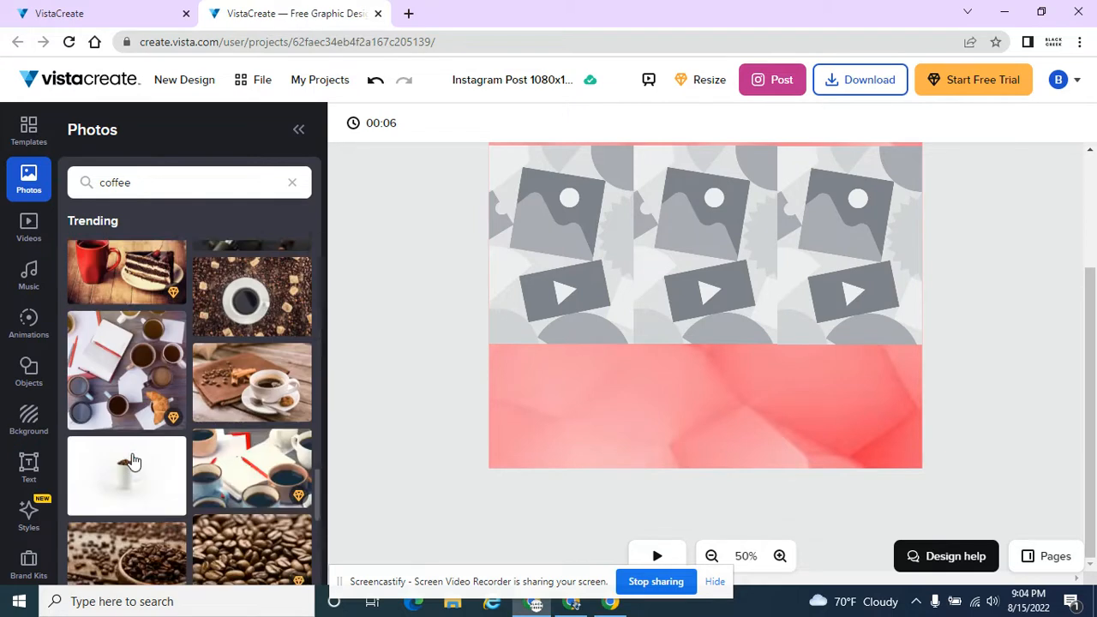
scroll(133, 461, "down", 1)
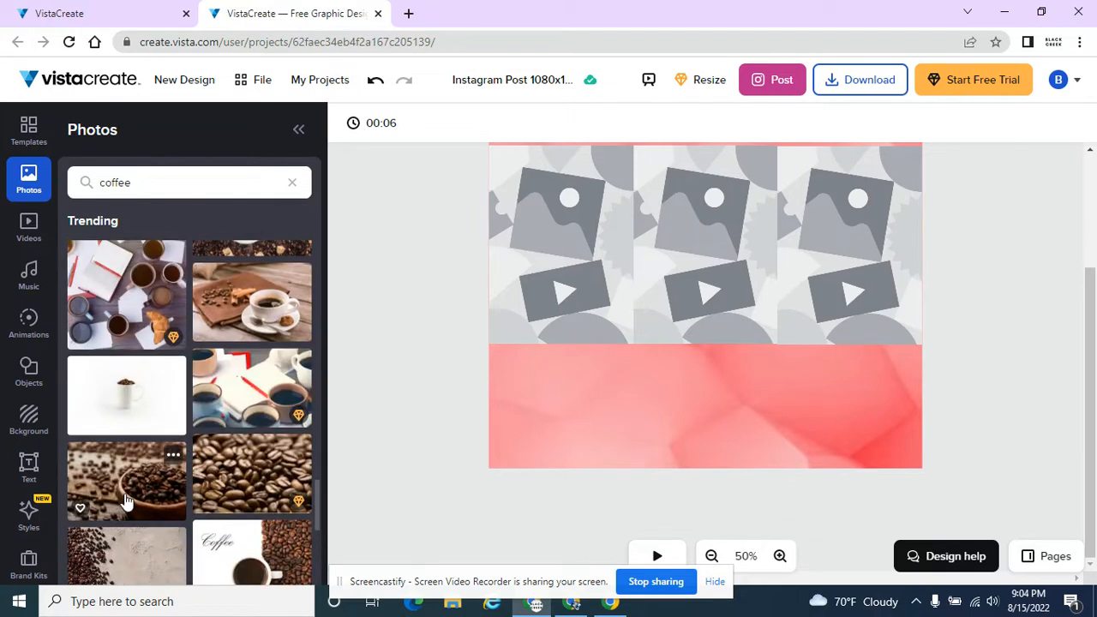
left_click(79, 510)
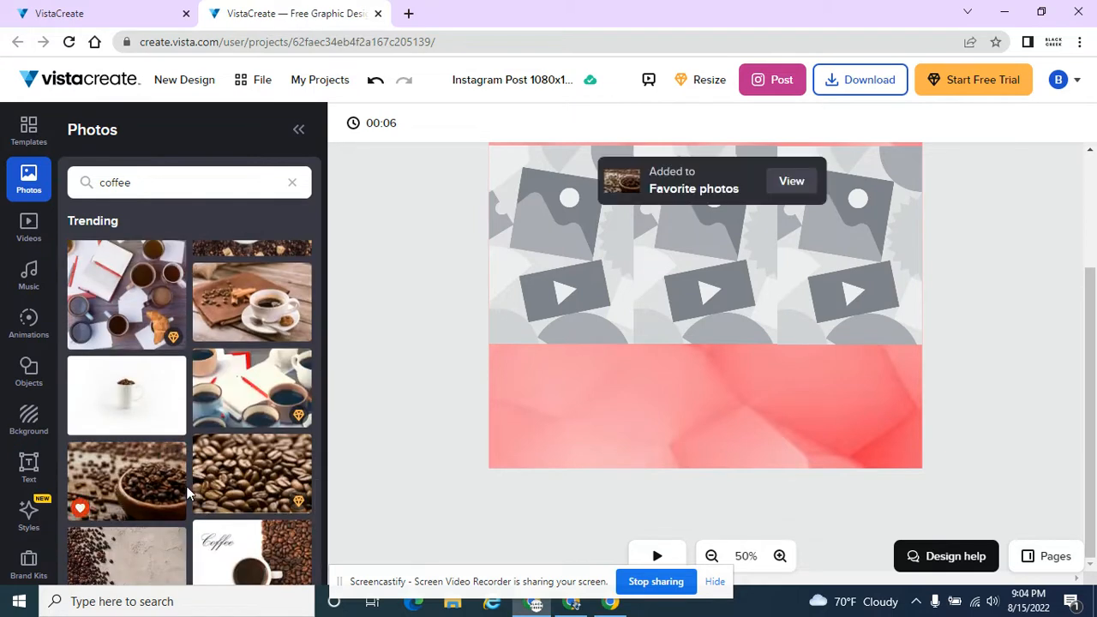
Add the photo of ground coffee in a portafilter on a dark background to the favorites
scroll(186, 486, "up", 1)
scroll(187, 493, "up", 2)
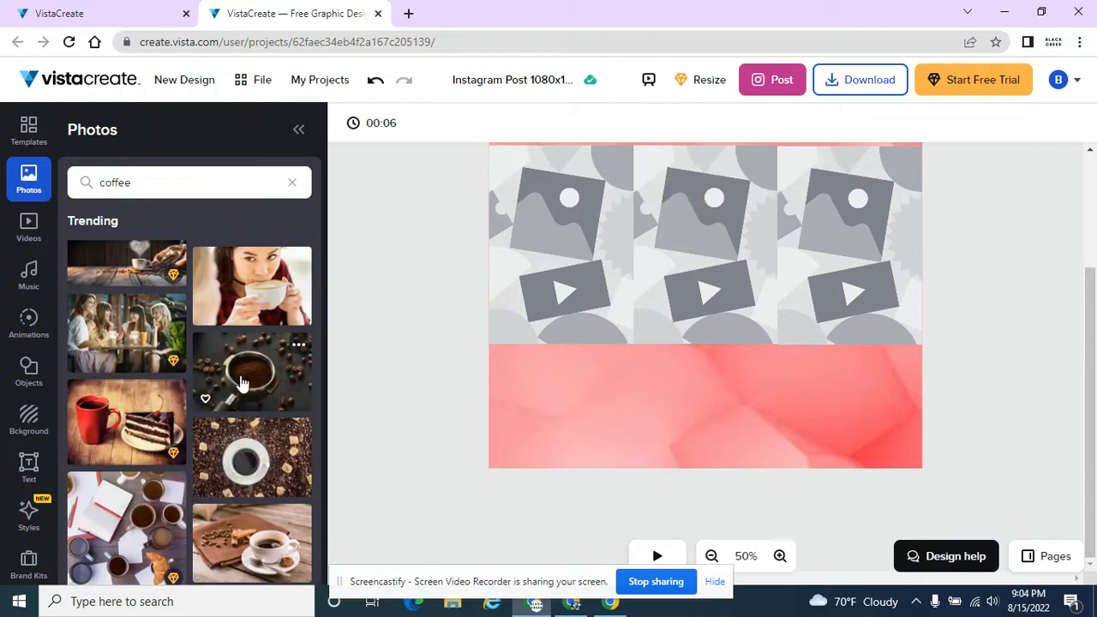
left_click(209, 403)
Add the photo of a white coffee cup on a saucer with cinnamon and a brown napkin to the favorites
scroll(227, 423, "up", 7)
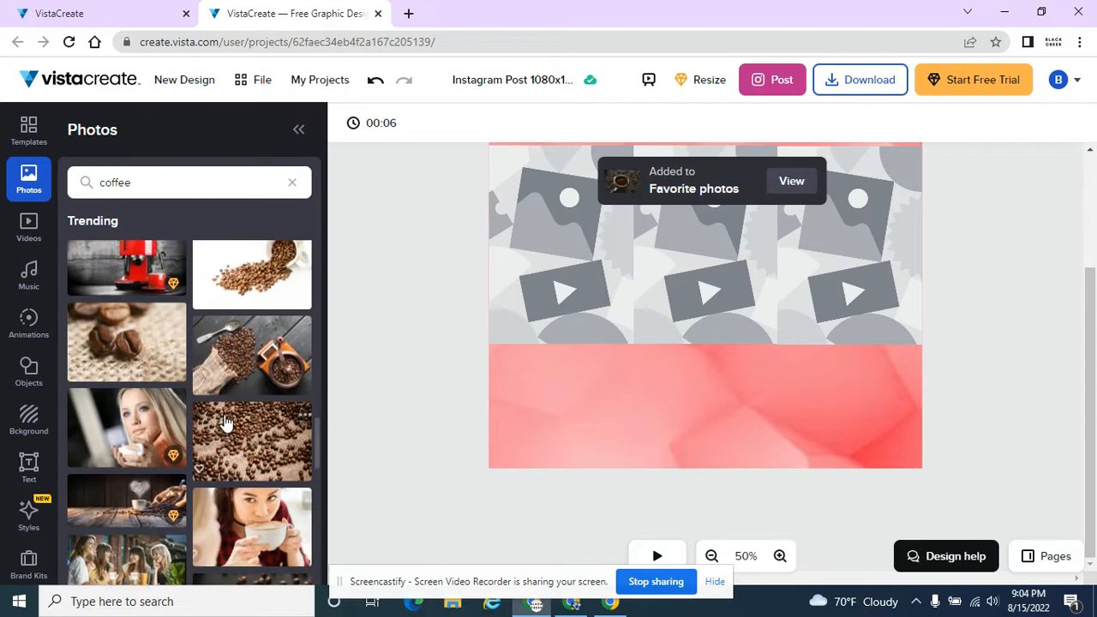
scroll(225, 424, "up", 10)
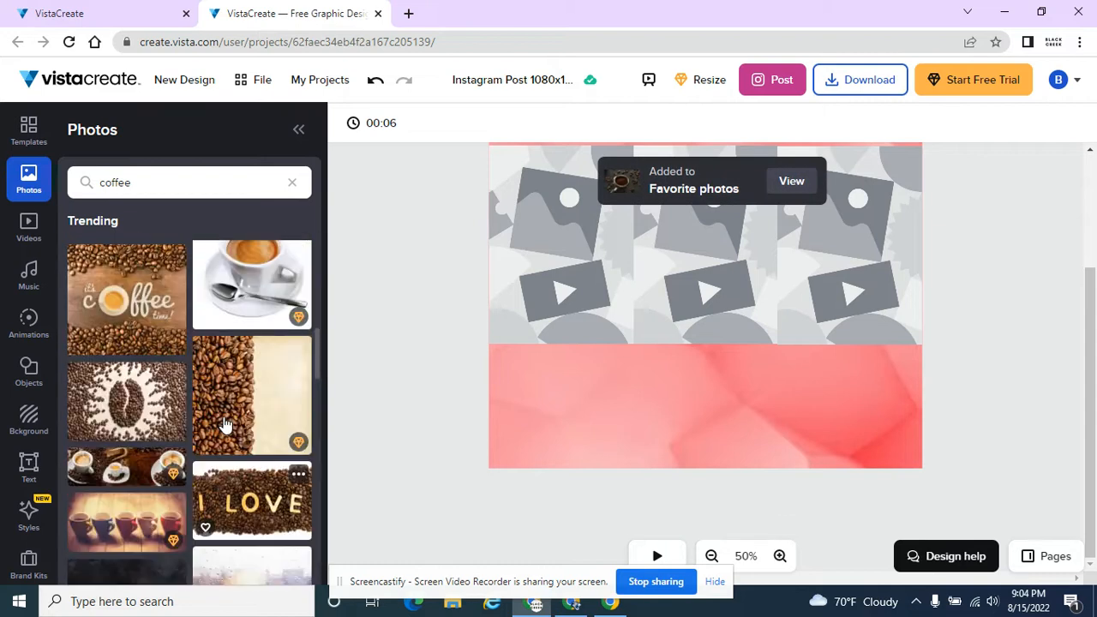
scroll(225, 423, "up", 4)
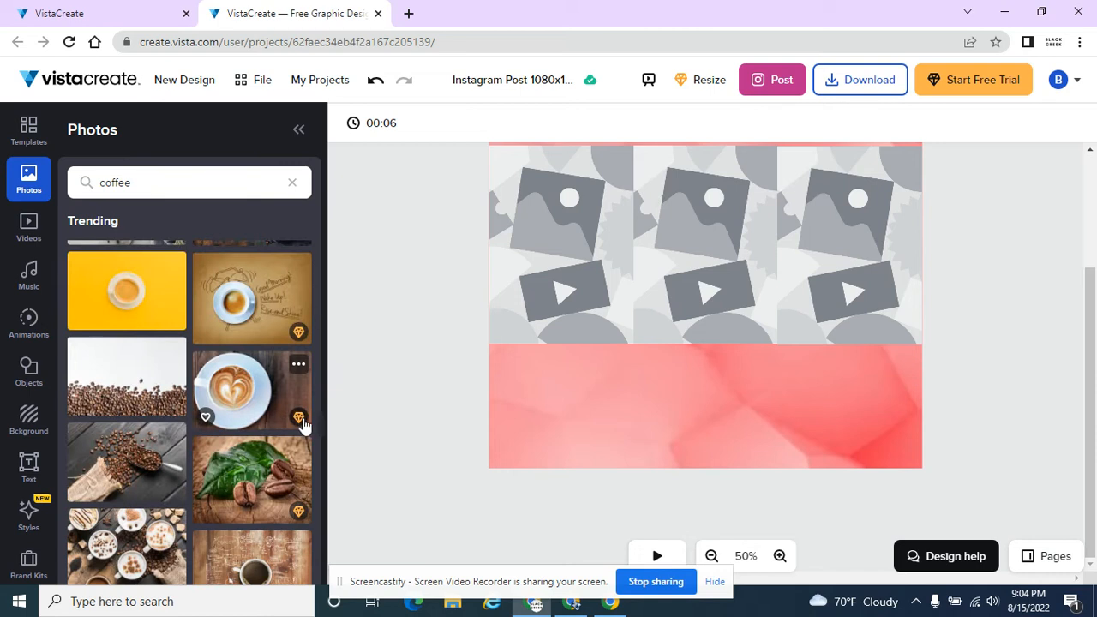
scroll(223, 395, "up", 4)
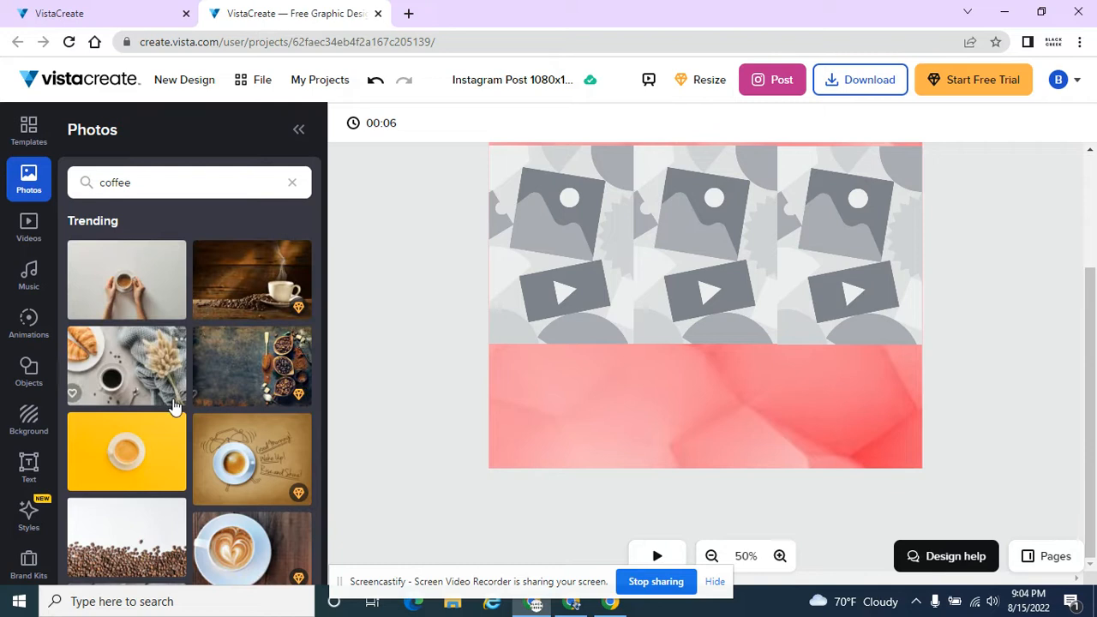
scroll(171, 403, "down", 5)
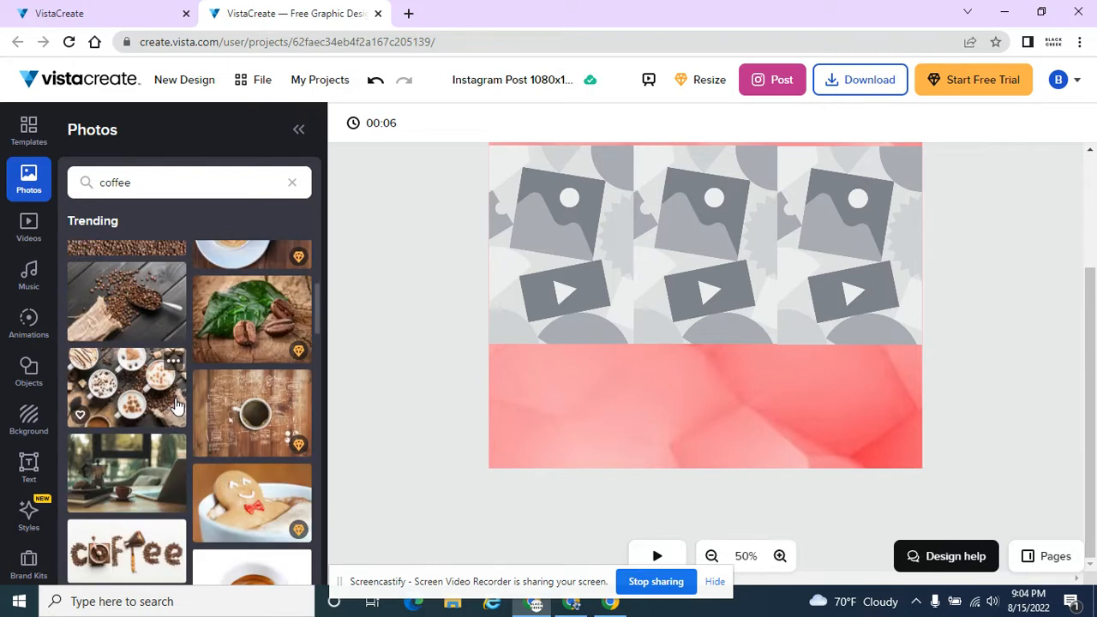
scroll(176, 405, "down", 3)
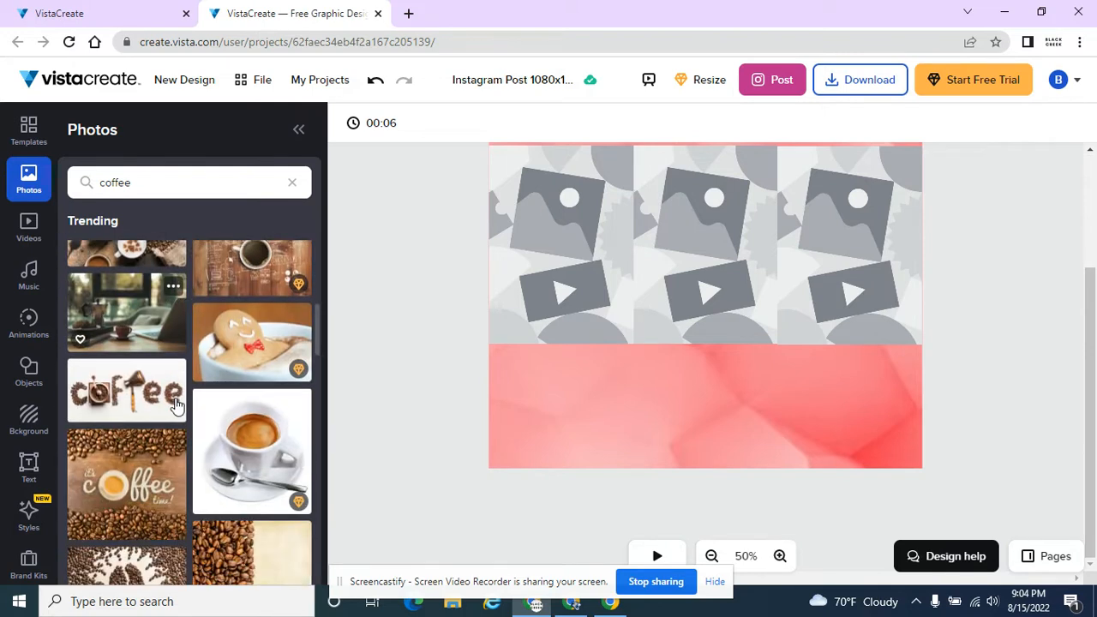
scroll(120, 416, "down", 5)
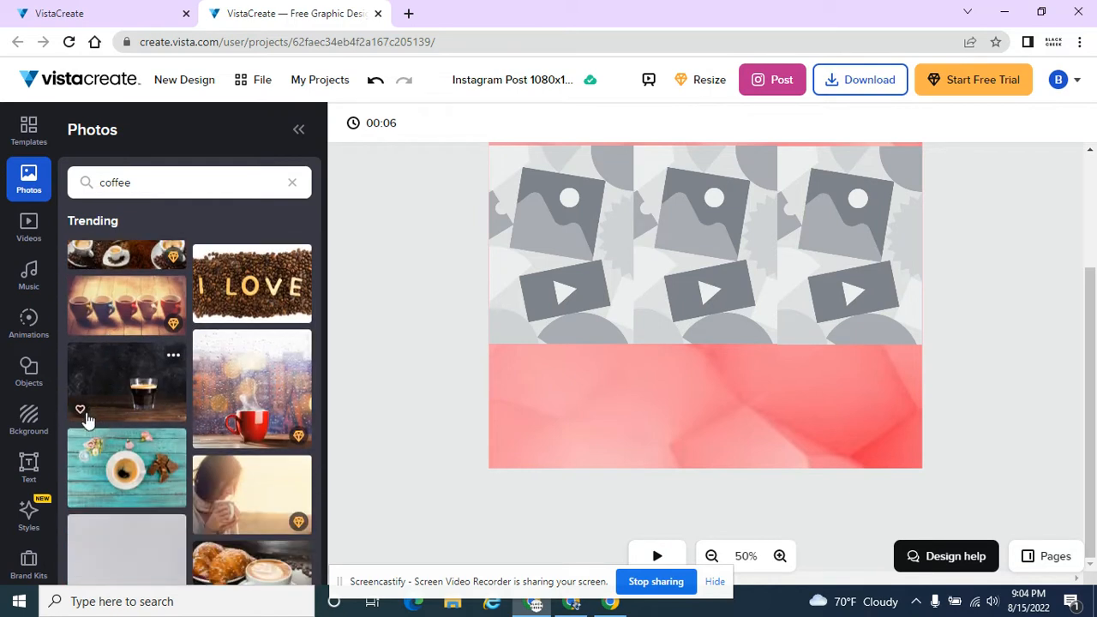
scroll(86, 411, "down", 2)
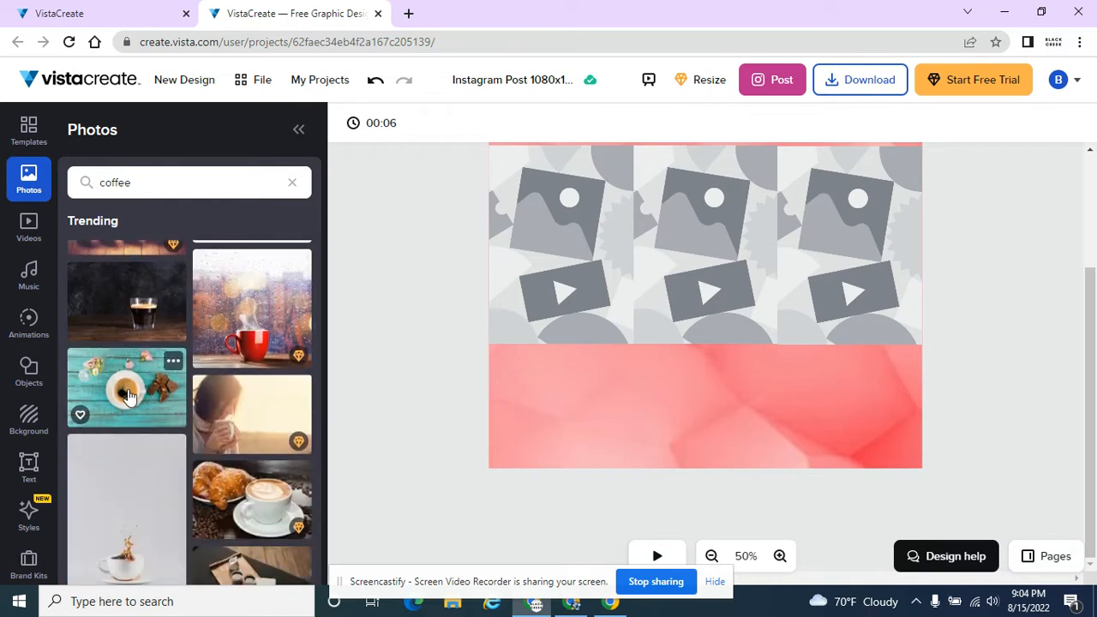
scroll(129, 403, "down", 5)
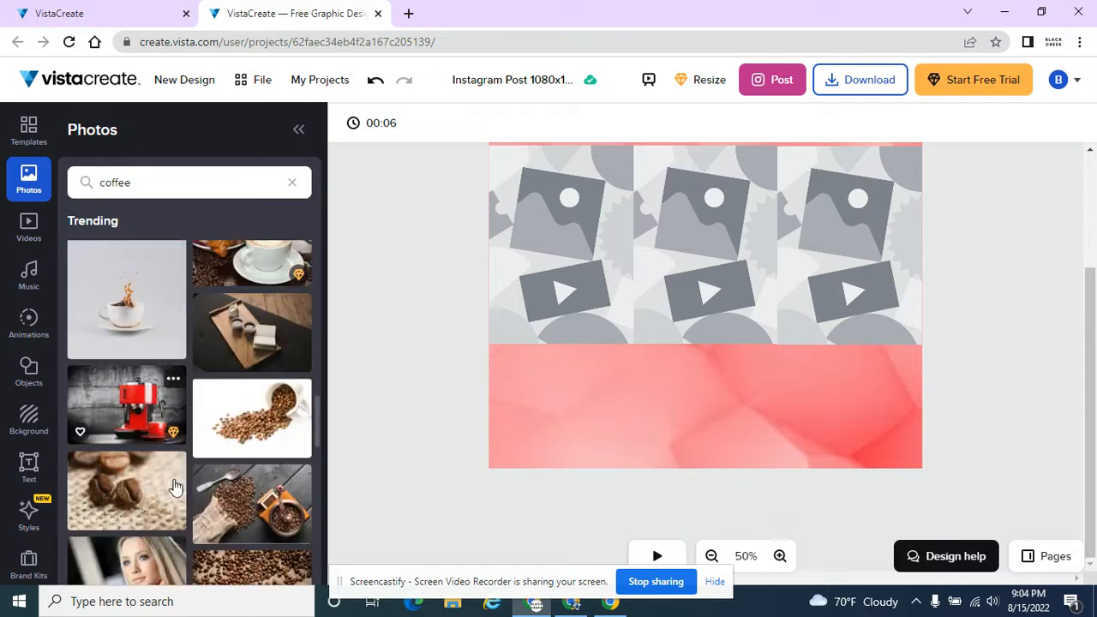
scroll(173, 485, "down", 8)
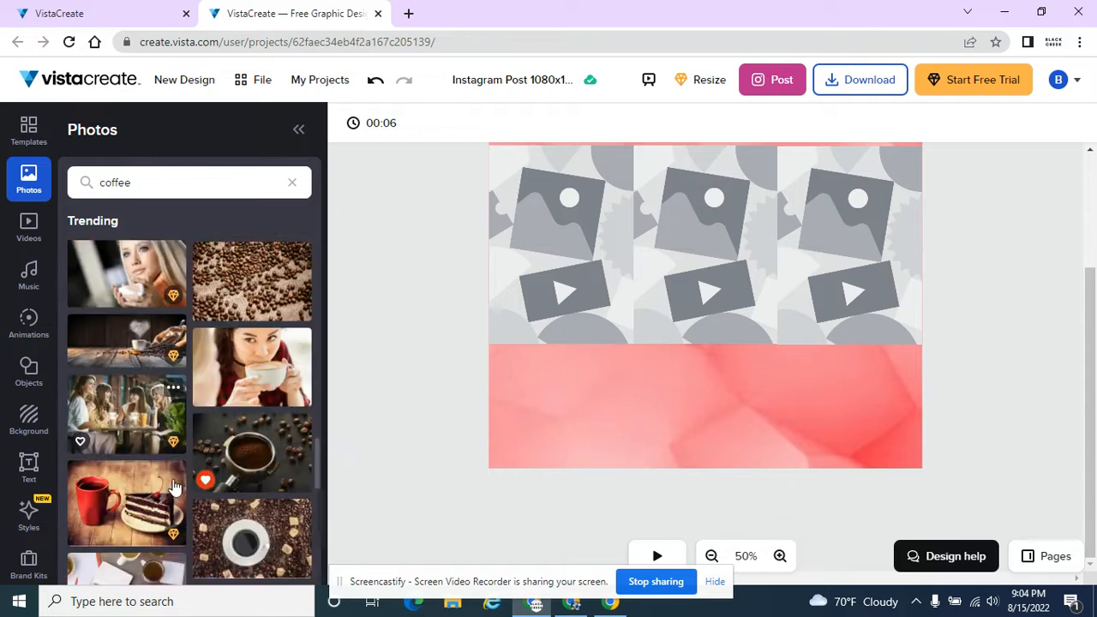
scroll(206, 484, "down", 3)
scroll(210, 483, "up", 1)
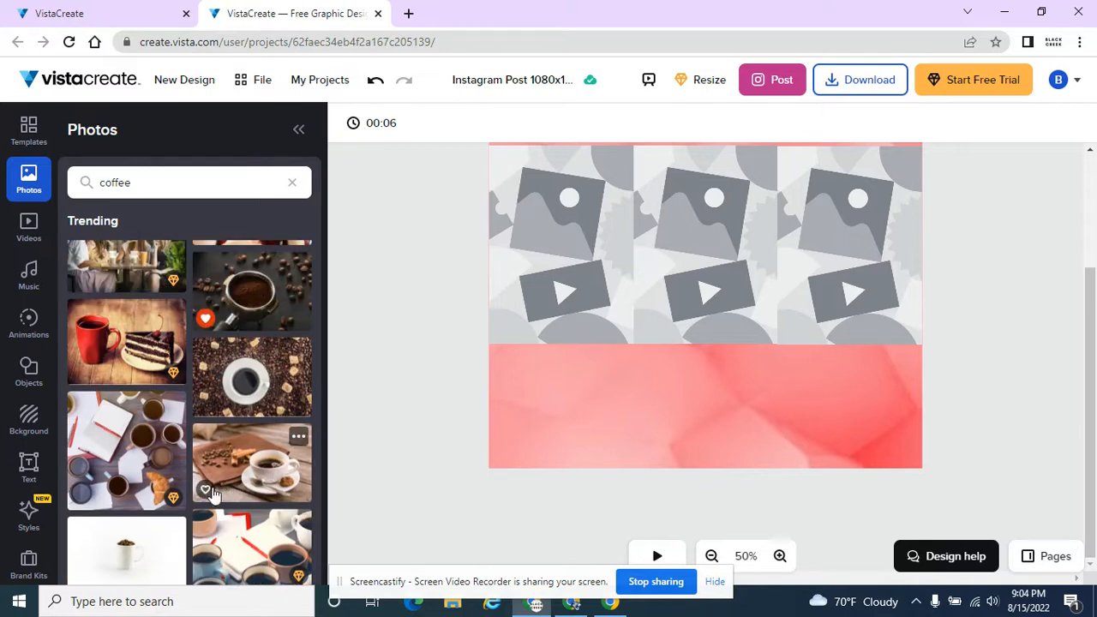
left_click(205, 492)
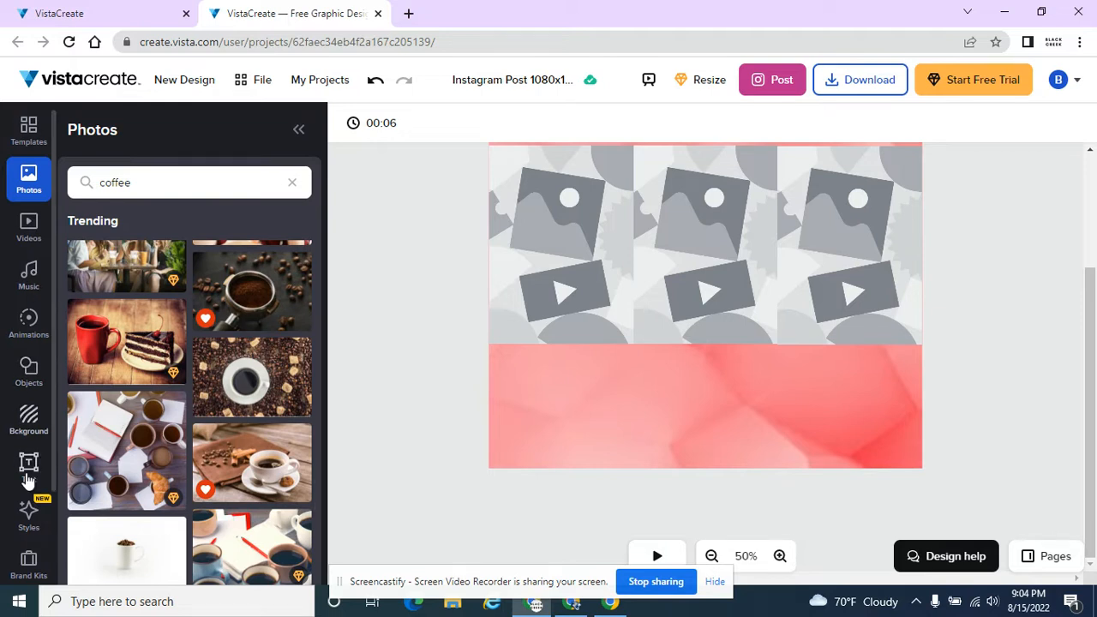
Review the photos saved in the favorites
scroll(29, 484, "down", 2)
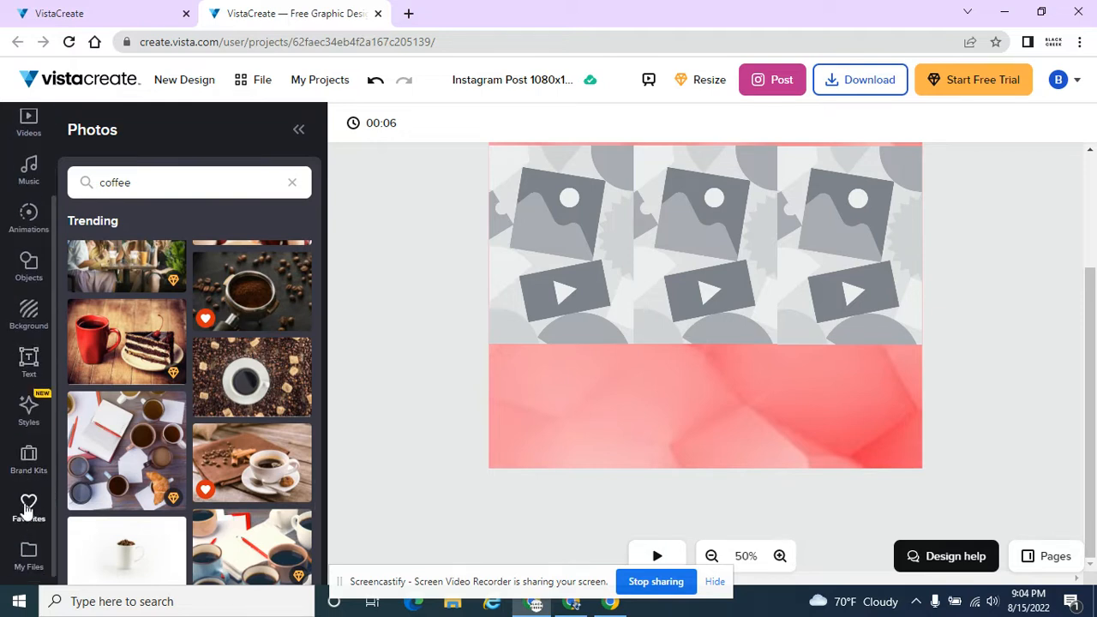
scroll(29, 480, "up", 2)
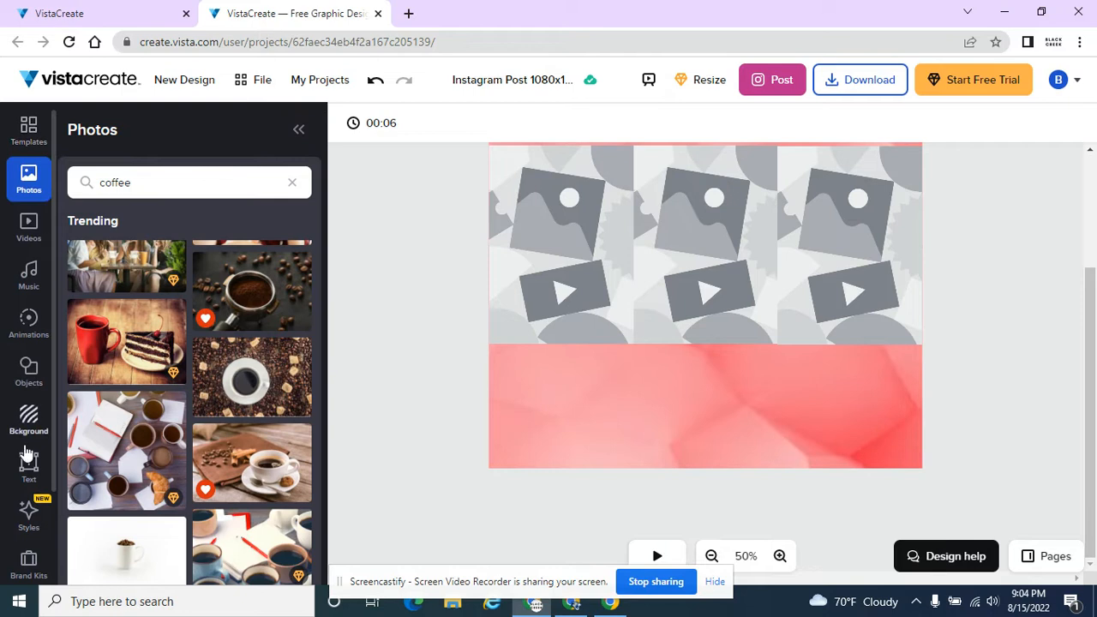
scroll(26, 476, "down", 2)
left_click(22, 511)
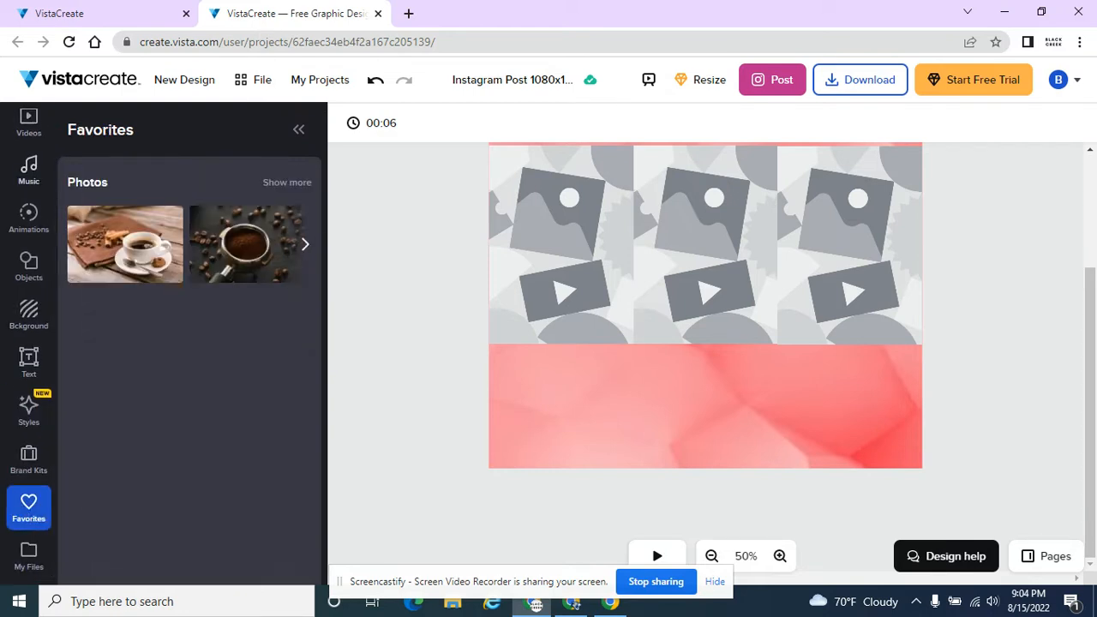
mouse_move(257, 257)
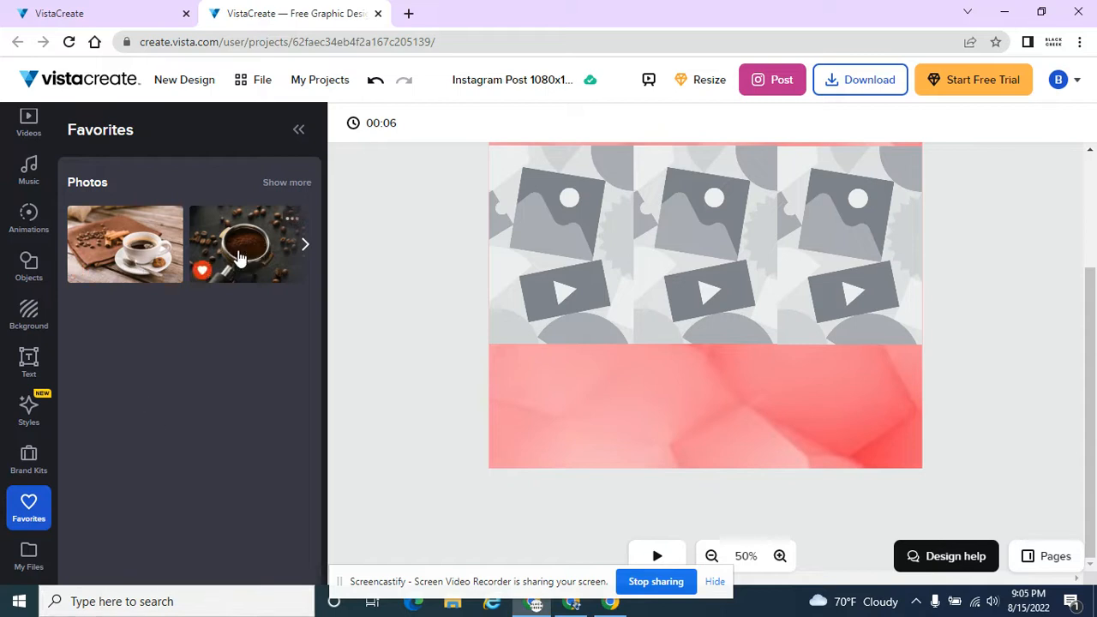
Add the photo of coffee beans spilling from a burlap sack beside a metal scoop to the favorites
scroll(49, 435, "up", 2)
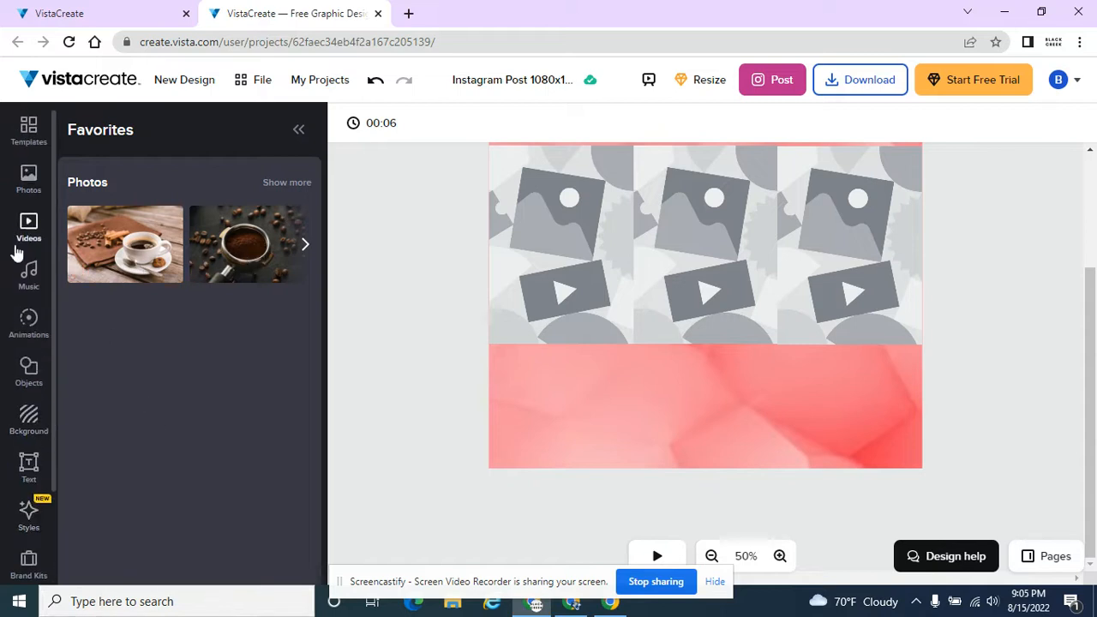
left_click(28, 180)
scroll(187, 342, "down", 3)
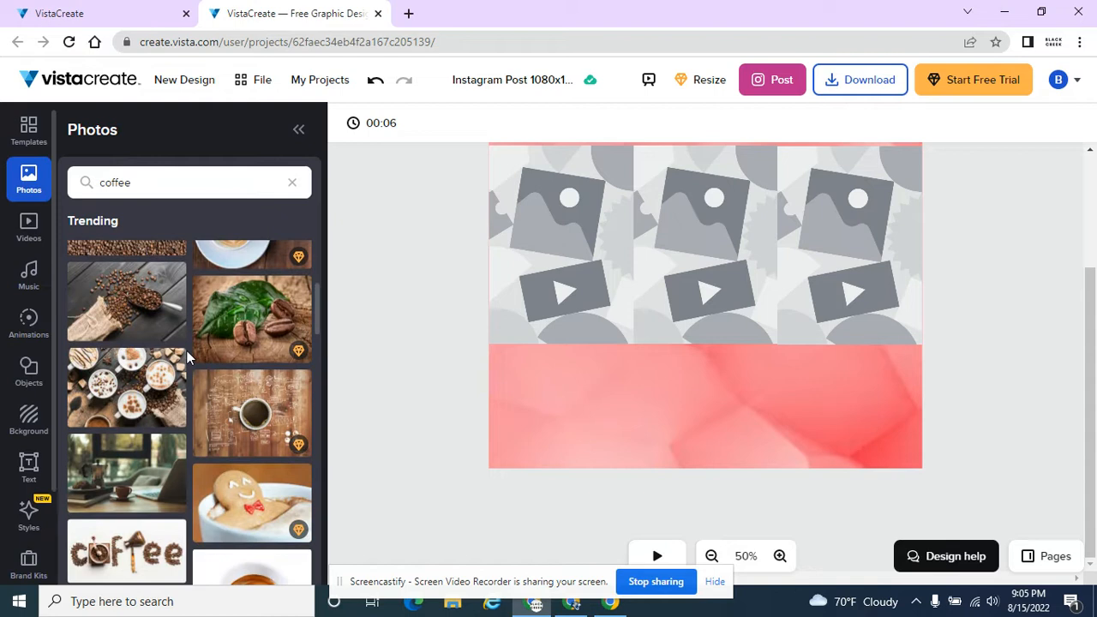
scroll(186, 350, "down", 10)
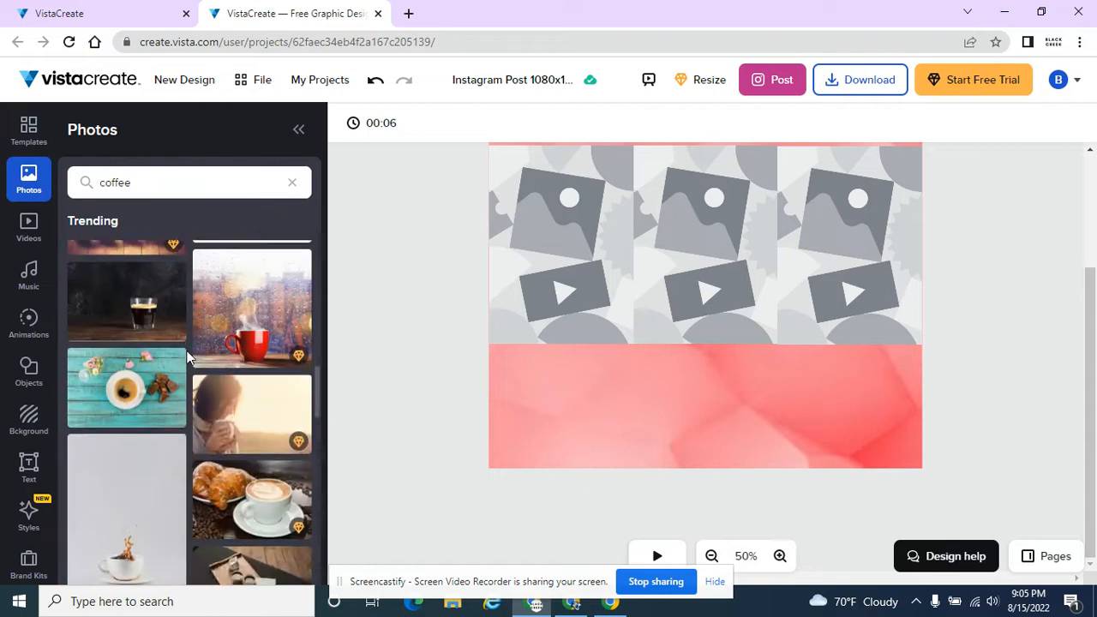
scroll(189, 357, "down", 2)
scroll(187, 357, "down", 10)
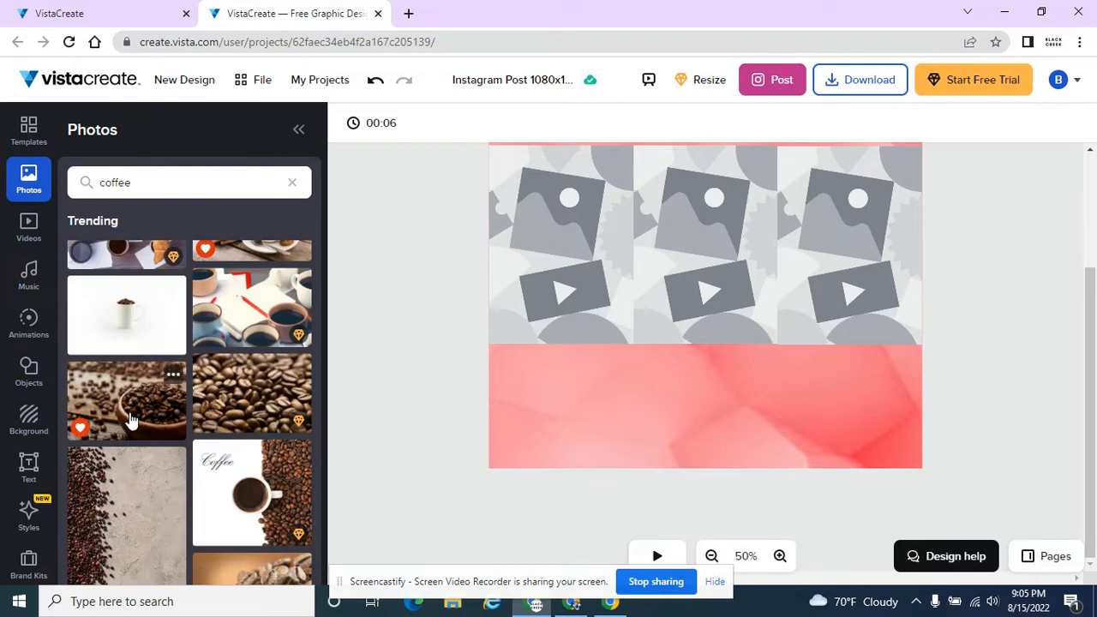
scroll(130, 419, "down", 10)
scroll(131, 419, "up", 8)
scroll(130, 419, "up", 10)
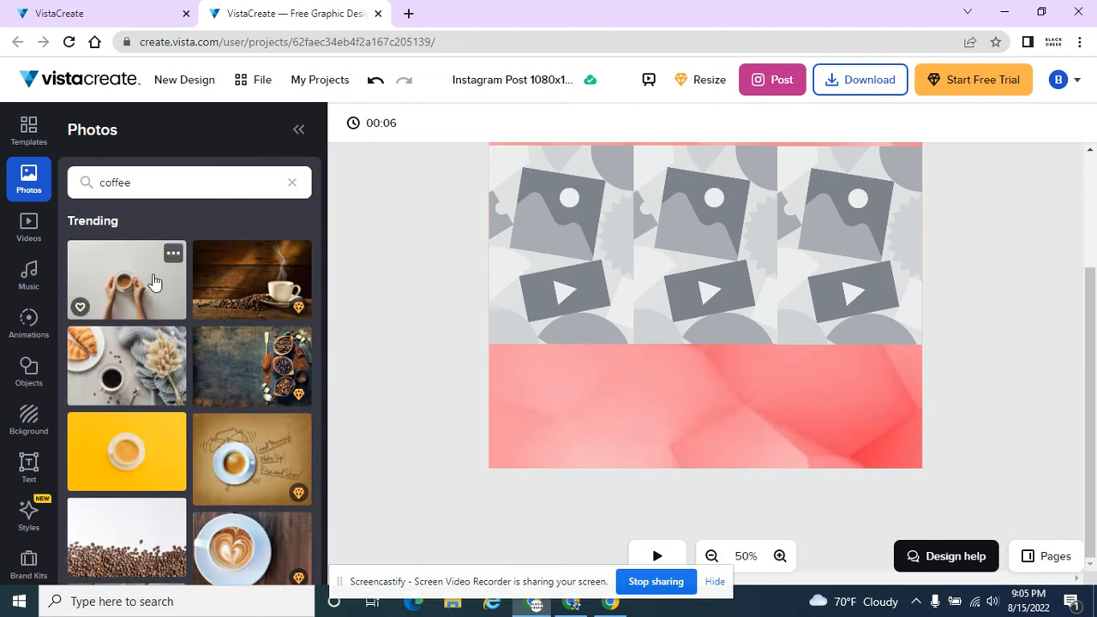
scroll(154, 420, "down", 1)
scroll(156, 420, "down", 1)
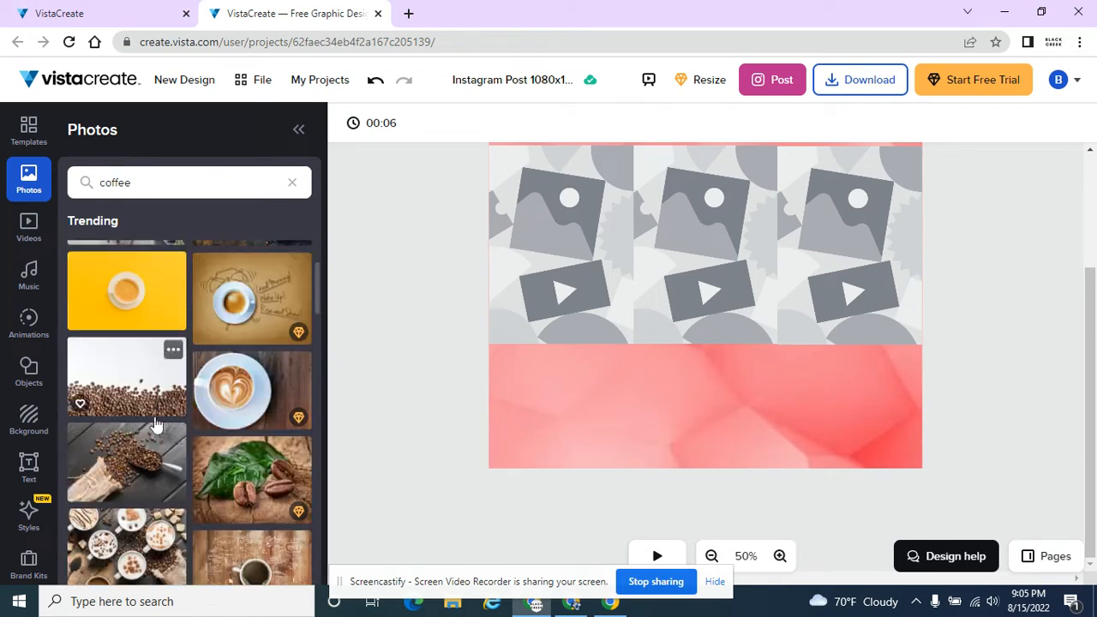
left_click(80, 489)
Fill the left mask with the favorite burlap-sack coffee beans photo and try shifting the photo inside it
scroll(28, 514, "down", 1)
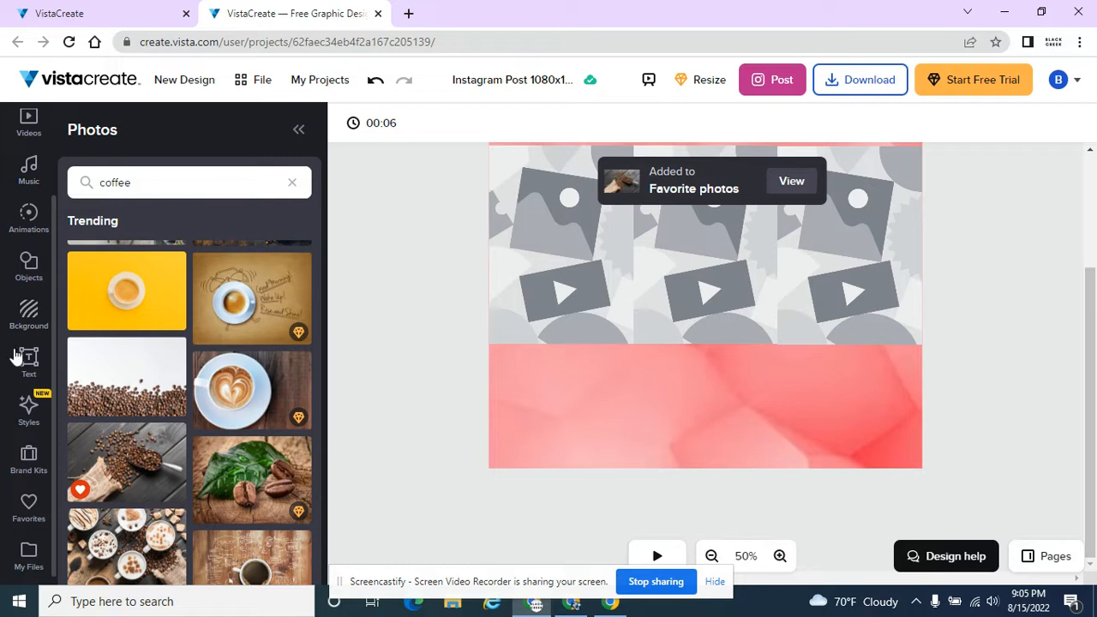
left_click(30, 512)
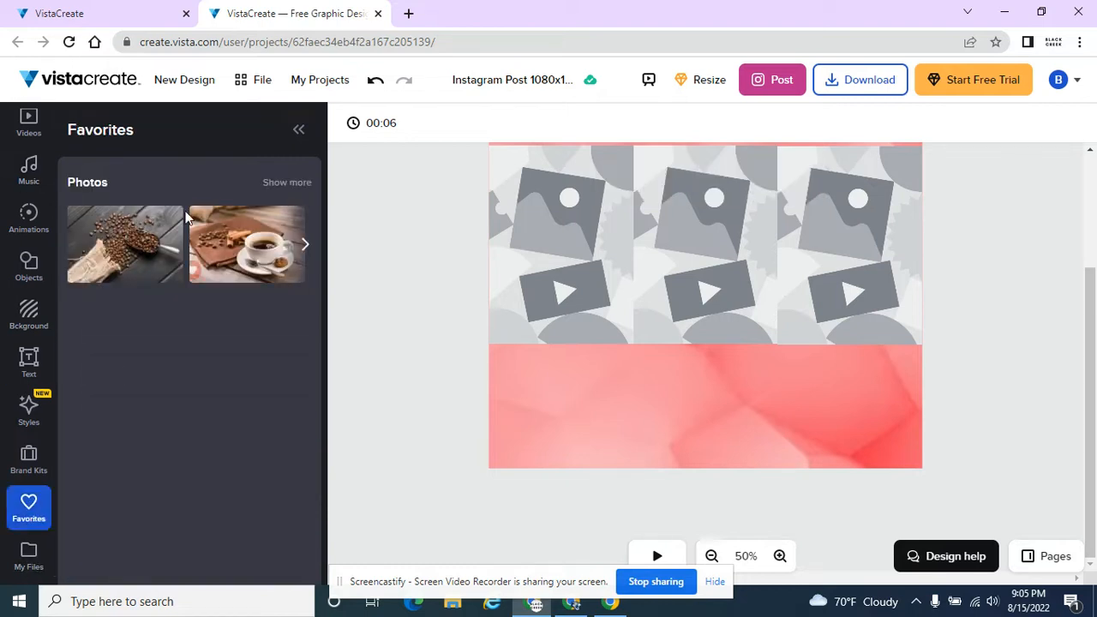
left_click_drag(124, 255, 550, 417)
scroll(555, 278, "up", 2)
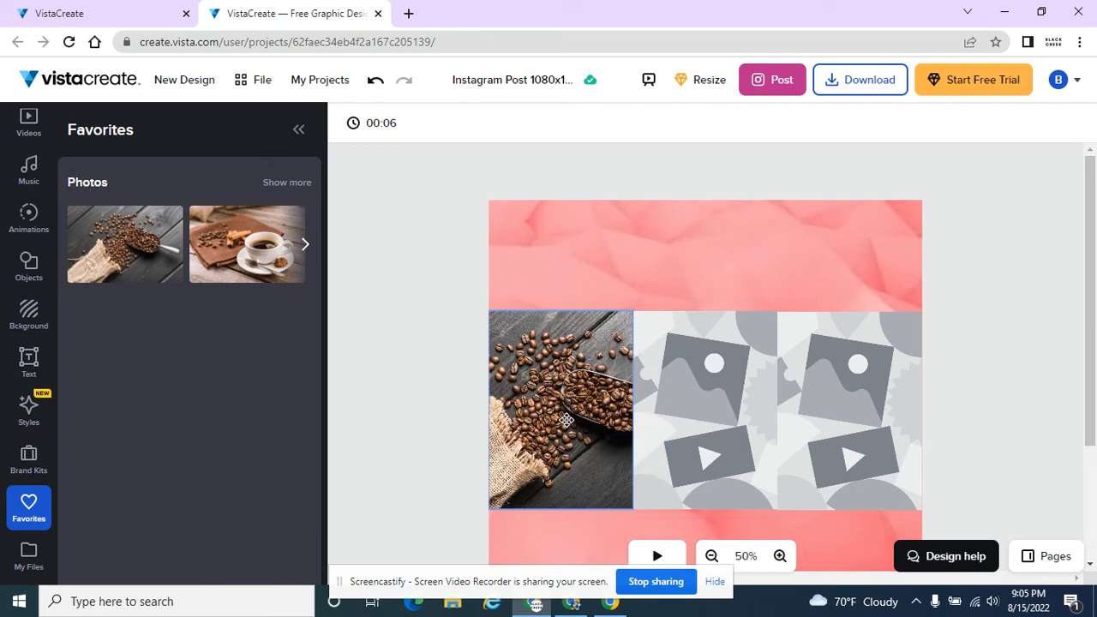
double_click(565, 419)
left_click_drag(566, 419, 529, 418)
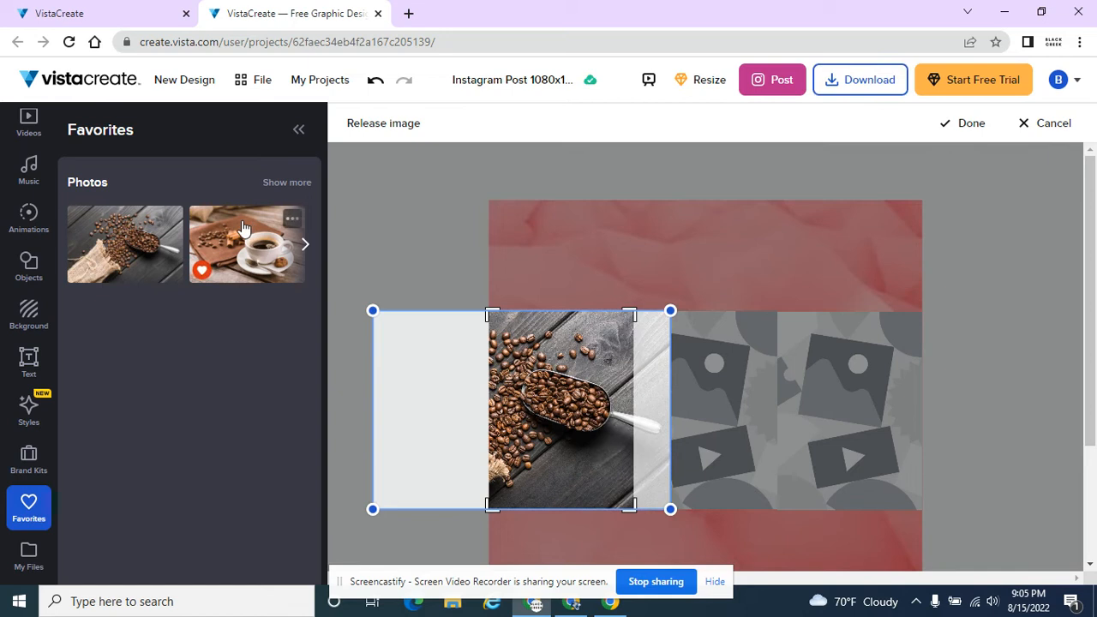
Place the favorite coffee cup photo in the middle mask, and release it back onto the canvas
left_click_drag(238, 244, 681, 428)
double_click(716, 424)
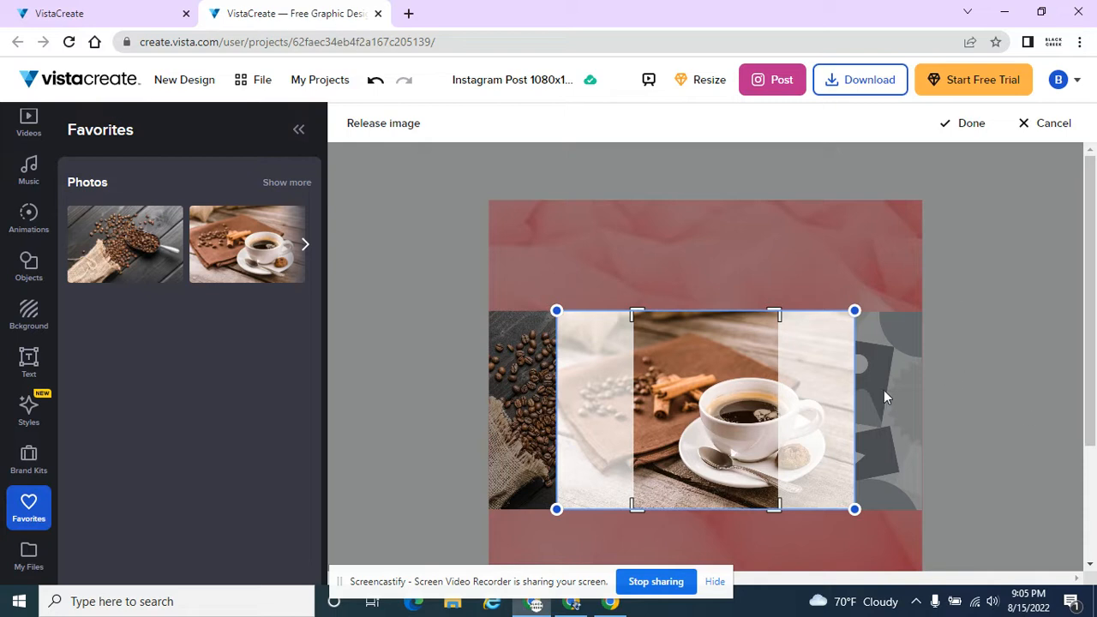
left_click(373, 125)
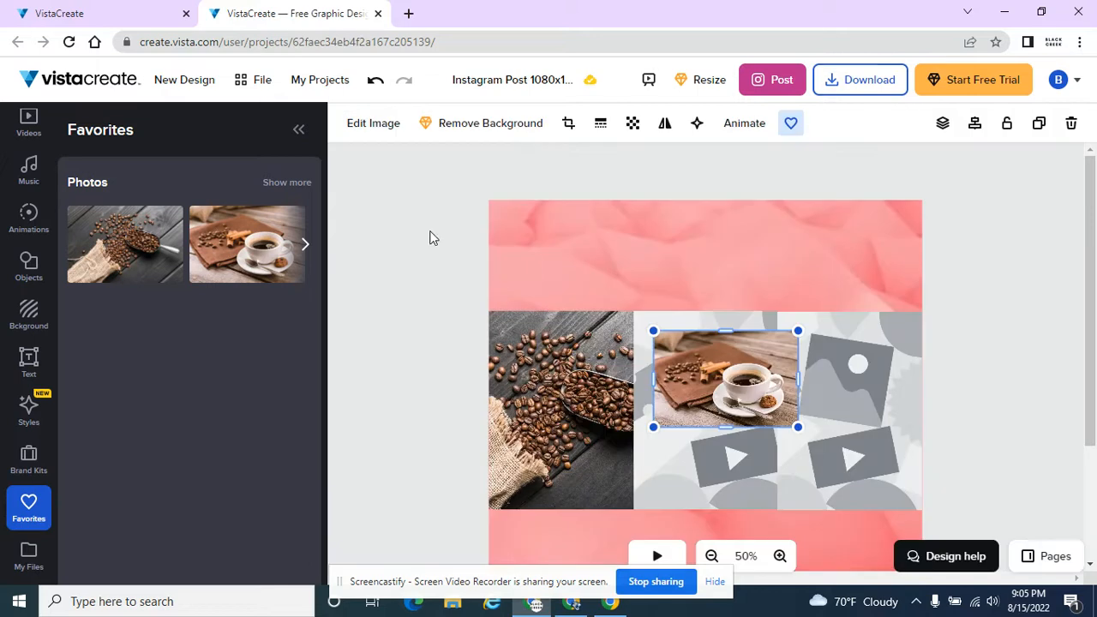
Move the released coffee cup photo into the right mask and open its framing for adjustment
left_click_drag(720, 381, 812, 436)
double_click(856, 449)
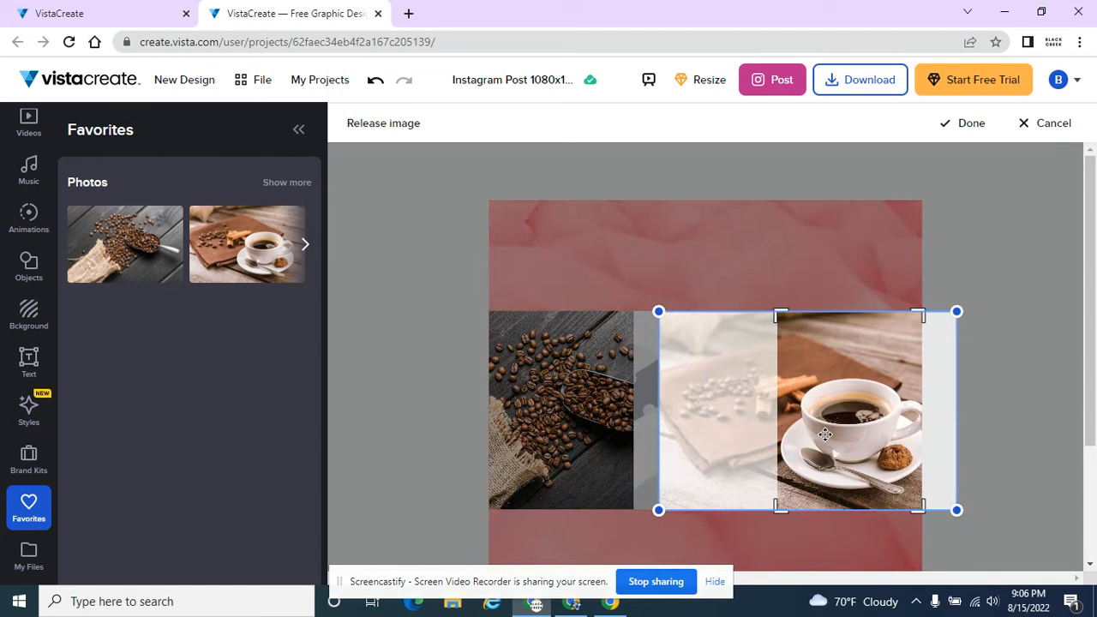
Fill the middle mask with the favorite photo of ground coffee in a portafilter, centering the portafilter in the frame
left_click(305, 246)
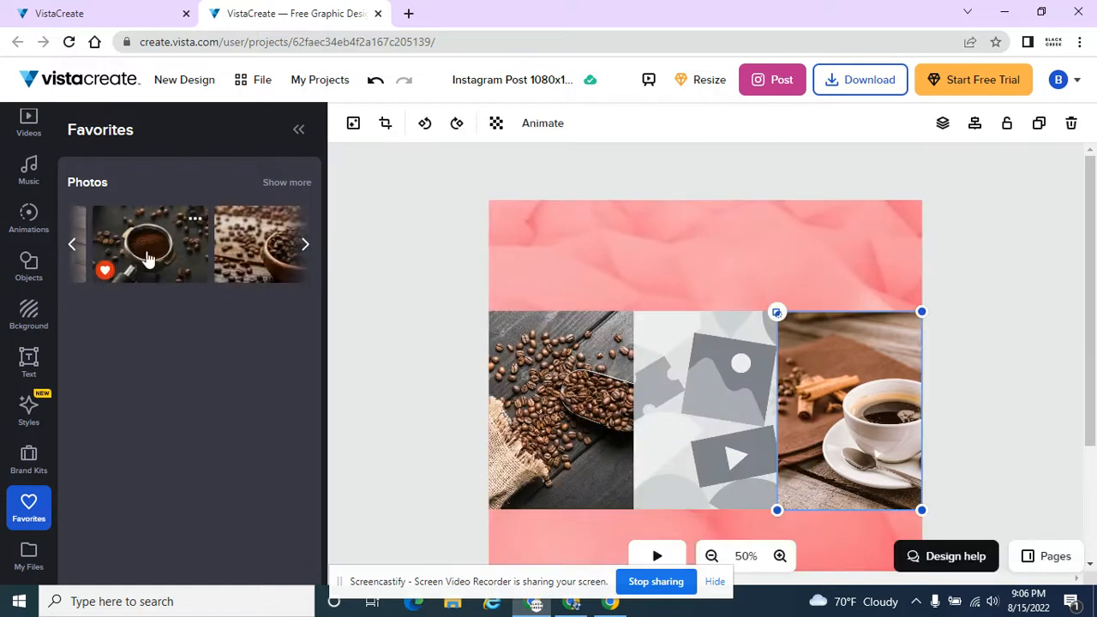
left_click_drag(147, 250, 709, 426)
double_click(703, 420)
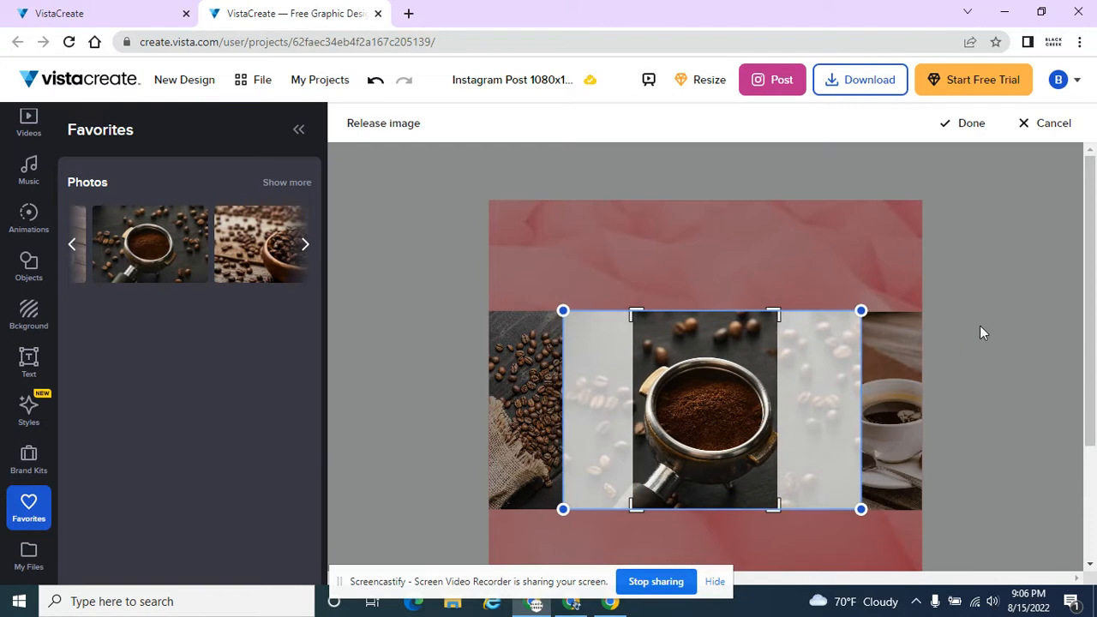
left_click(981, 333)
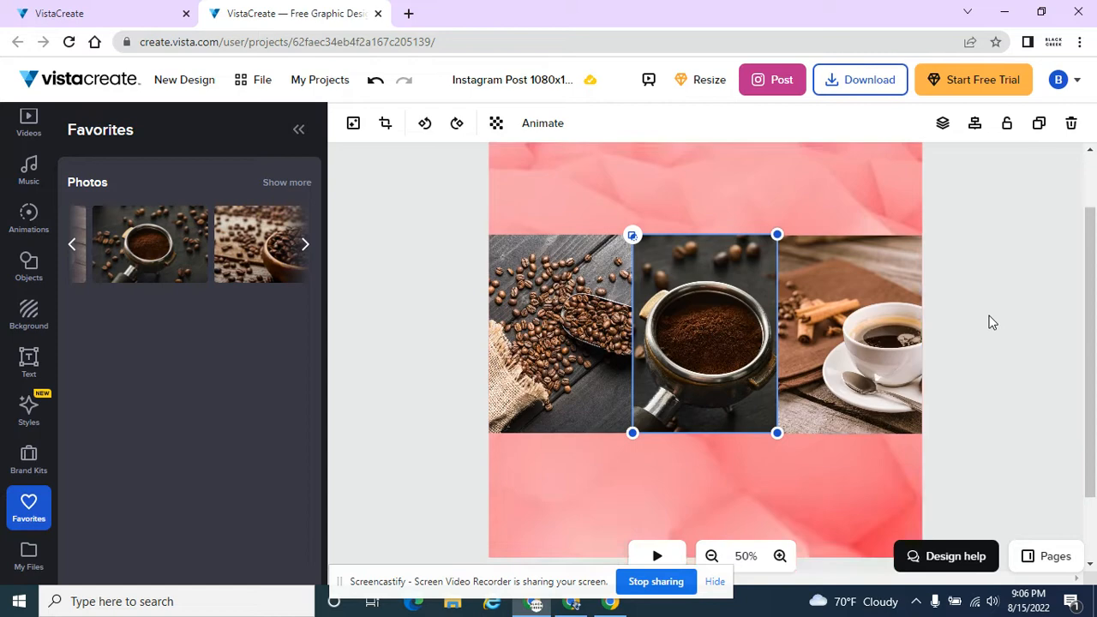
left_click(992, 322)
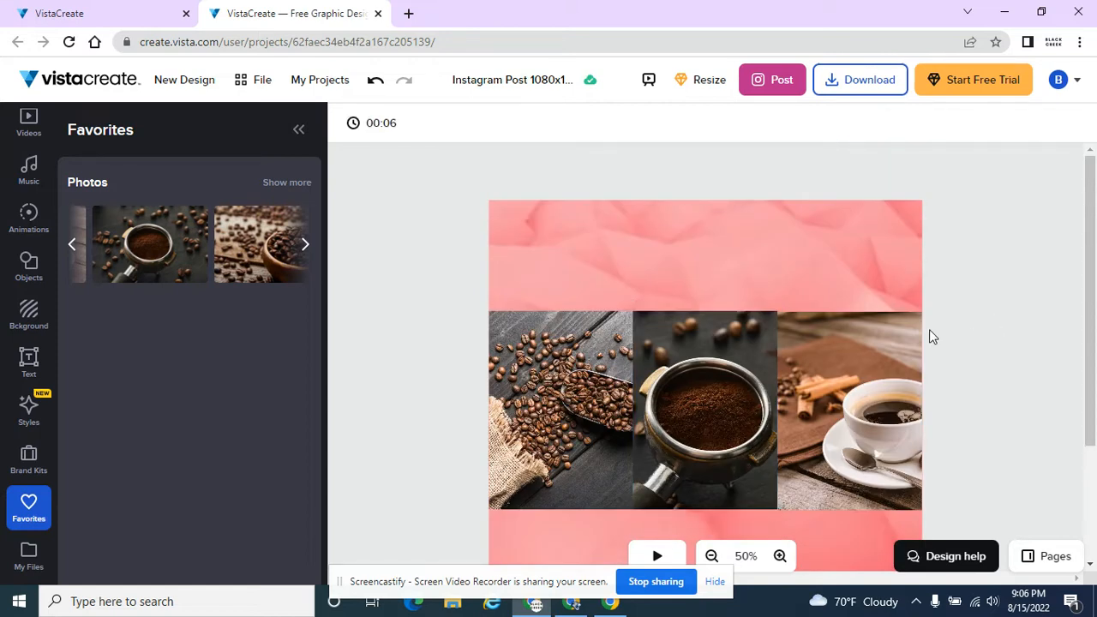
left_click(852, 332)
left_click(954, 257)
left_click(851, 332)
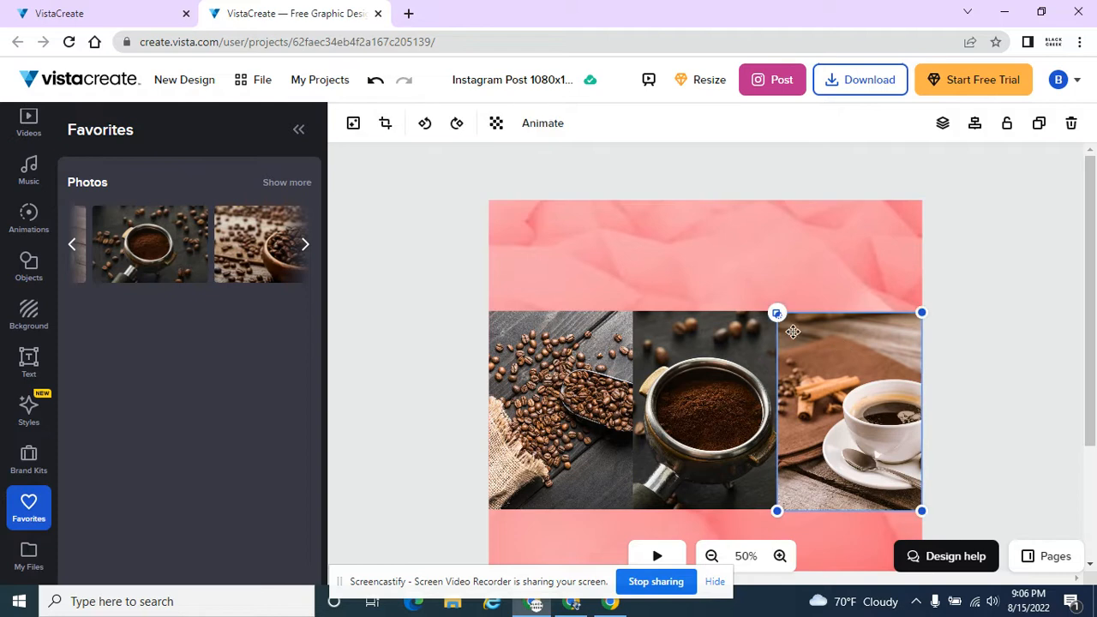
left_click(932, 316)
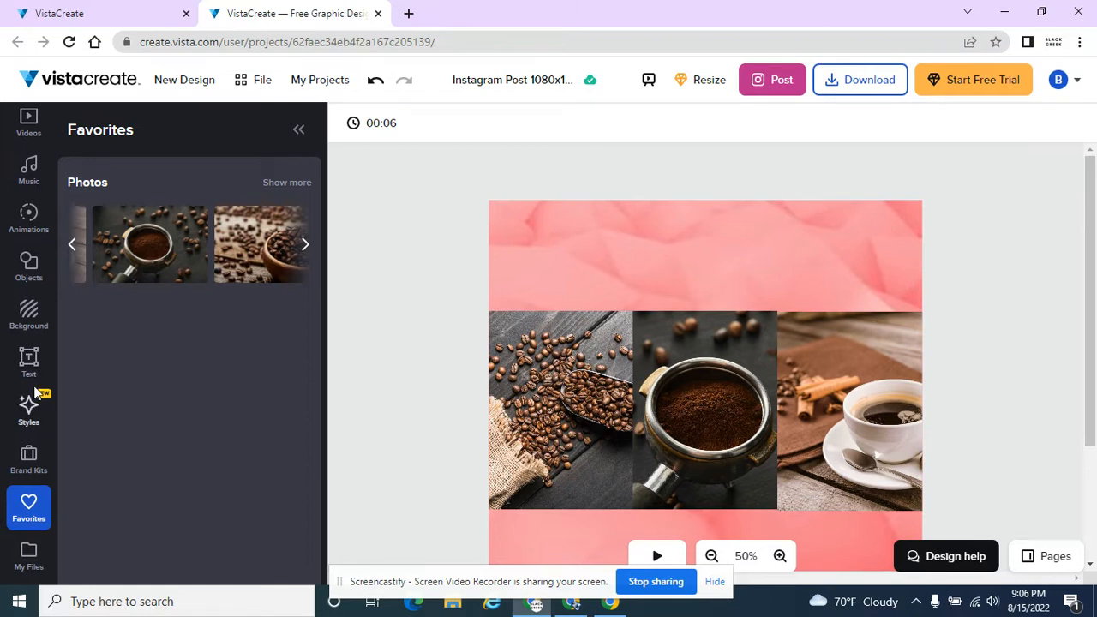
Search the objects library for "border" and add the thick solid white line to the canvas
scroll(43, 393, "up", 2)
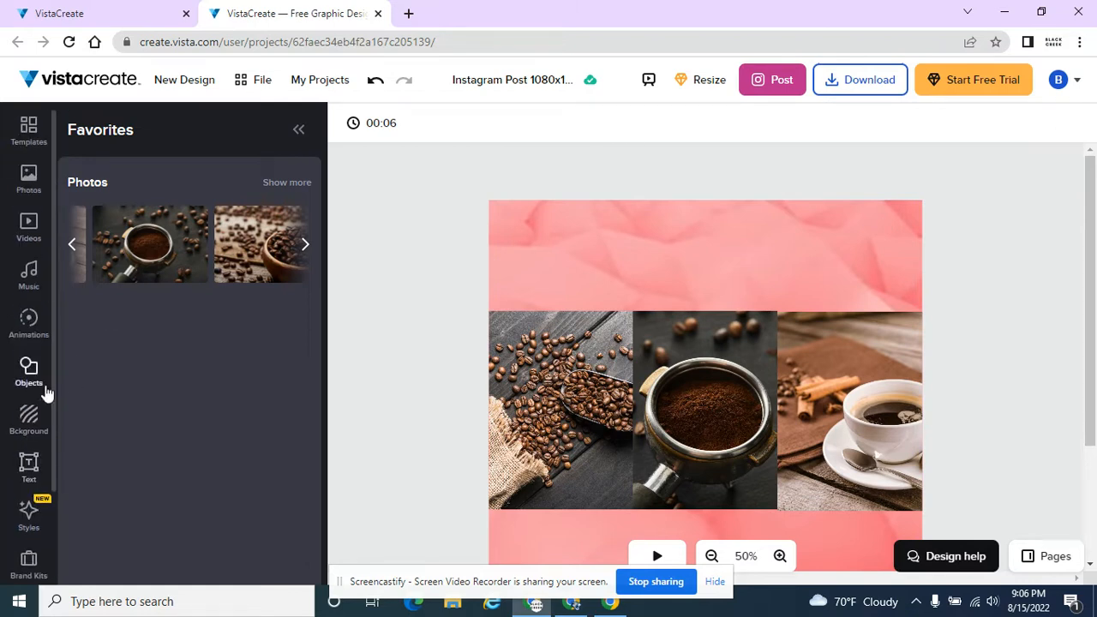
left_click(28, 373)
left_click(151, 180)
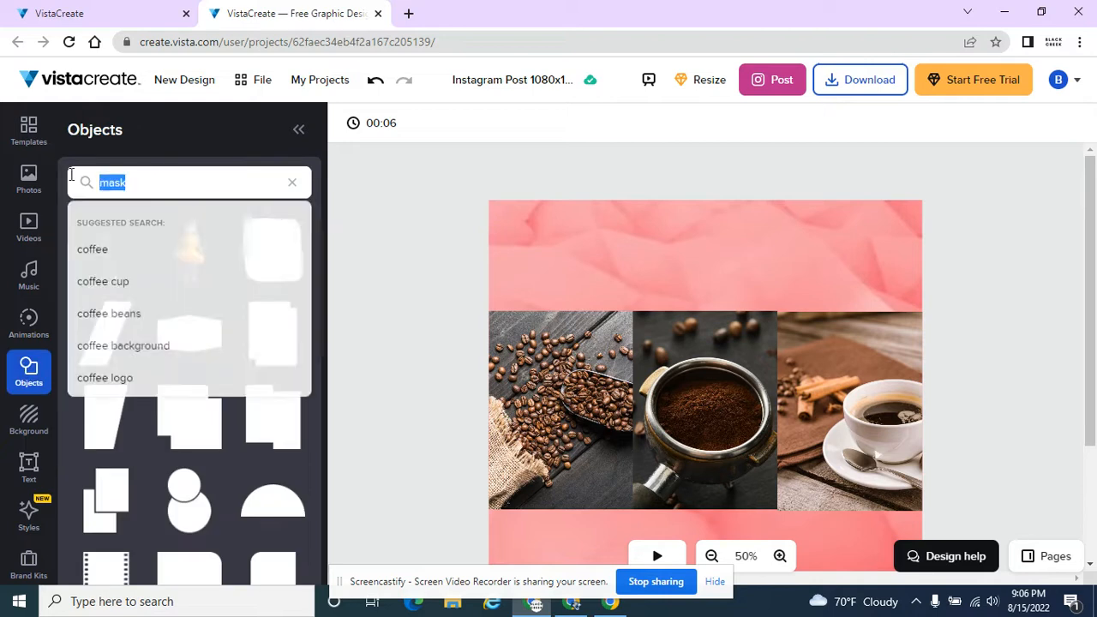
type("border")
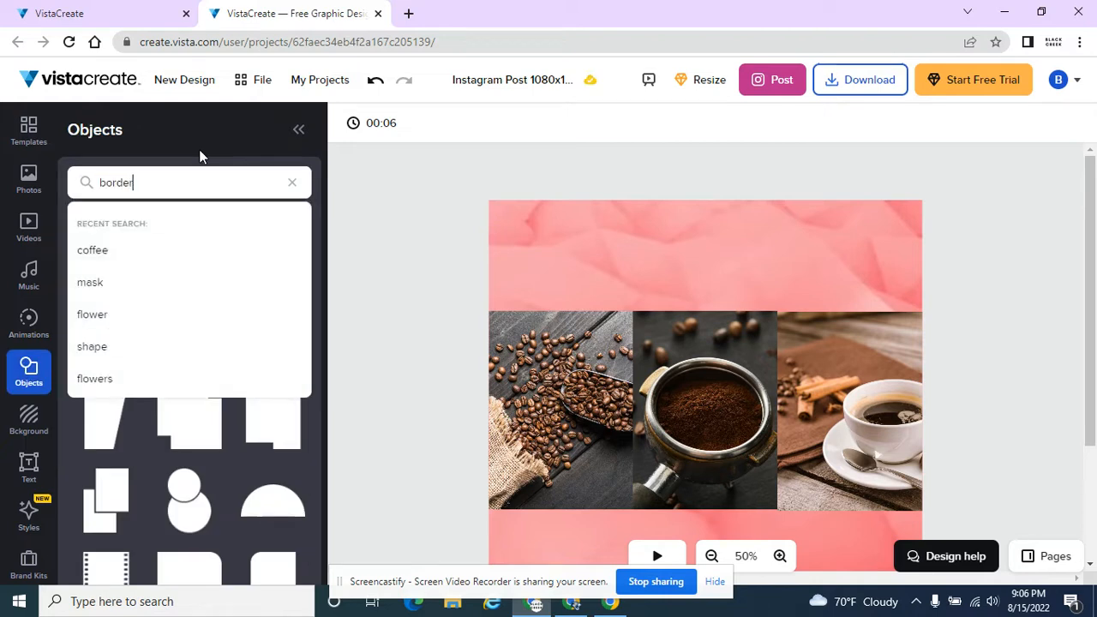
key("Return")
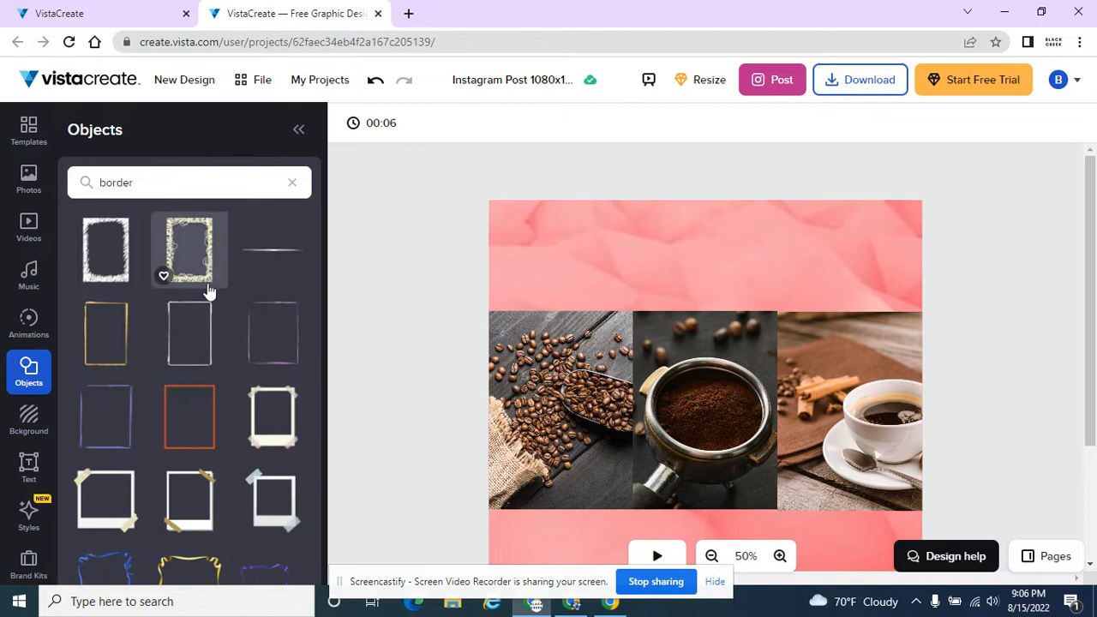
scroll(208, 291, "down", 5)
scroll(208, 292, "down", 5)
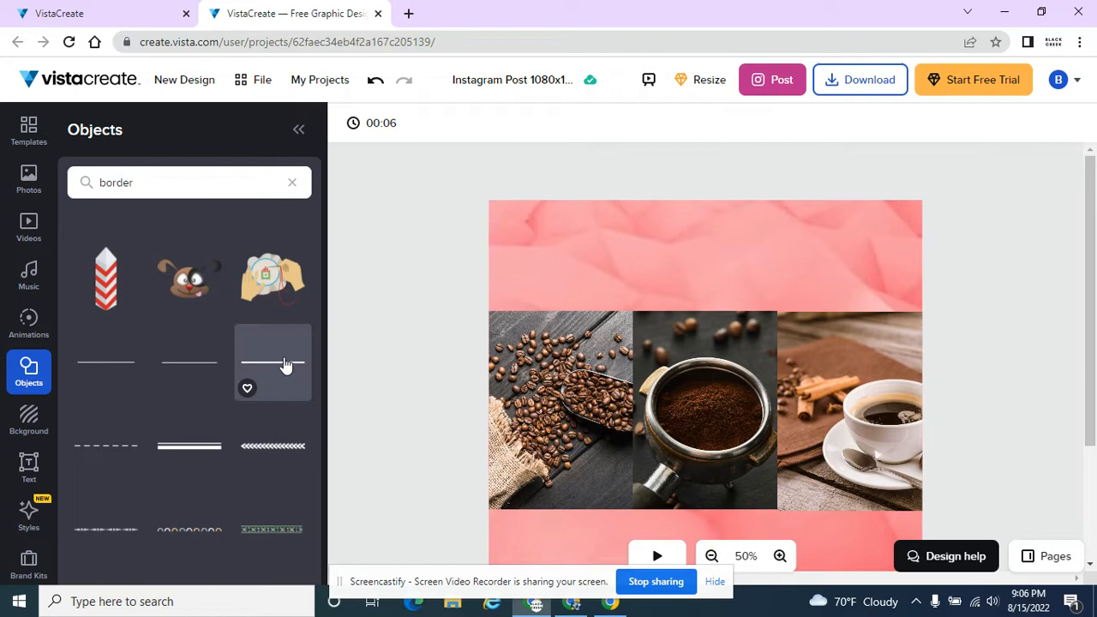
left_click(286, 365)
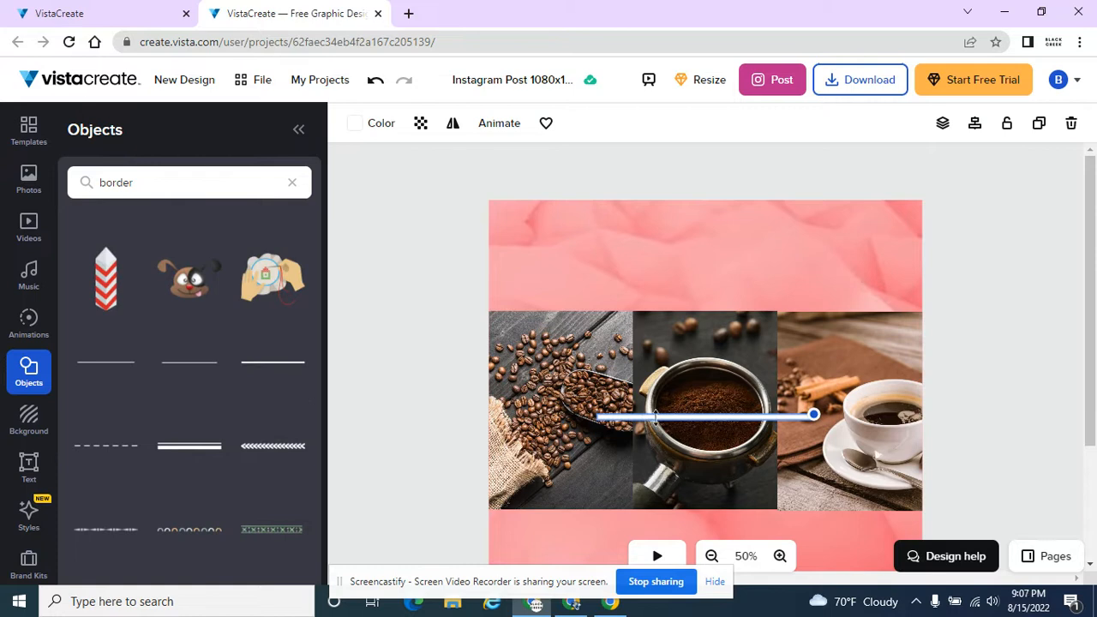
Stretch the white line across the full canvas width along the photos' top edge and place a duplicate along their bottom edge
left_click_drag(814, 411, 1009, 390)
left_click_drag(908, 412, 774, 310)
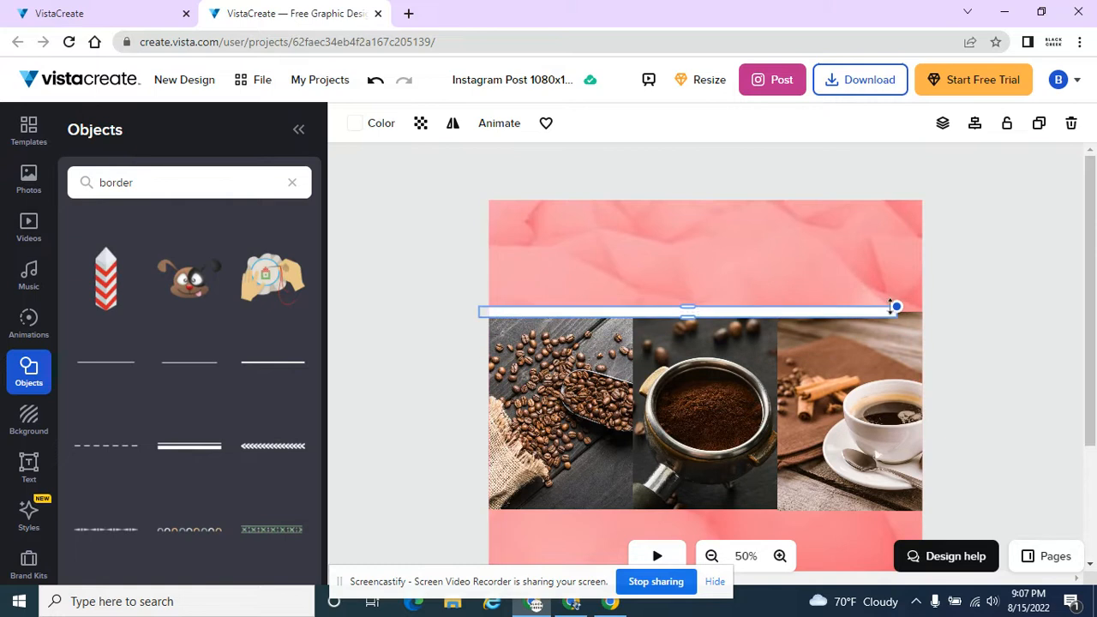
left_click_drag(896, 306, 933, 303)
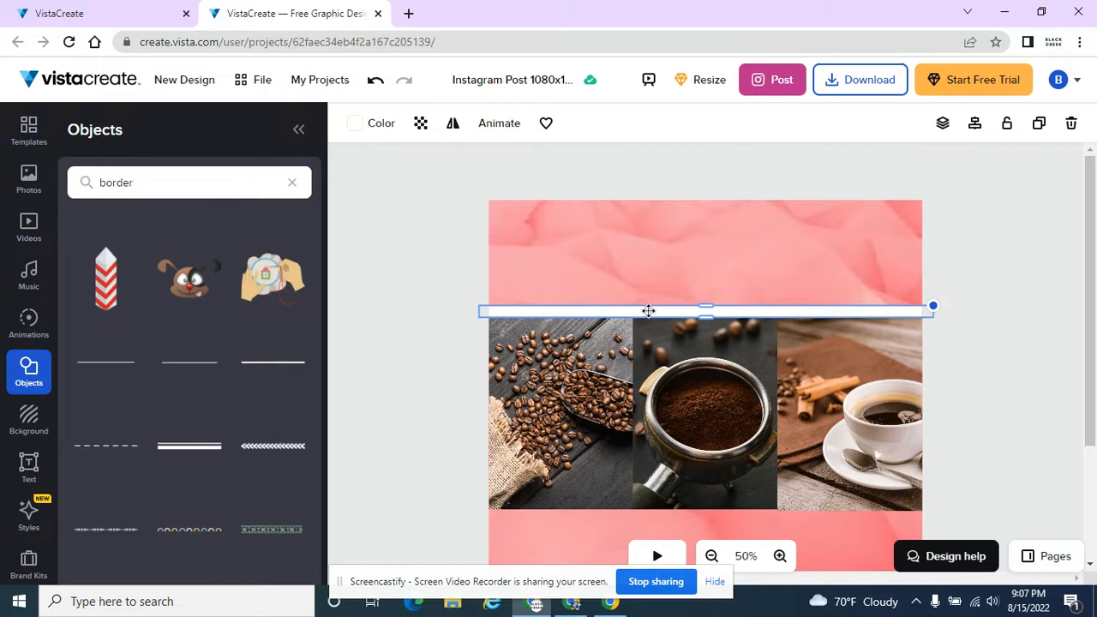
key("ctrl+d")
left_click_drag(649, 331, 630, 518)
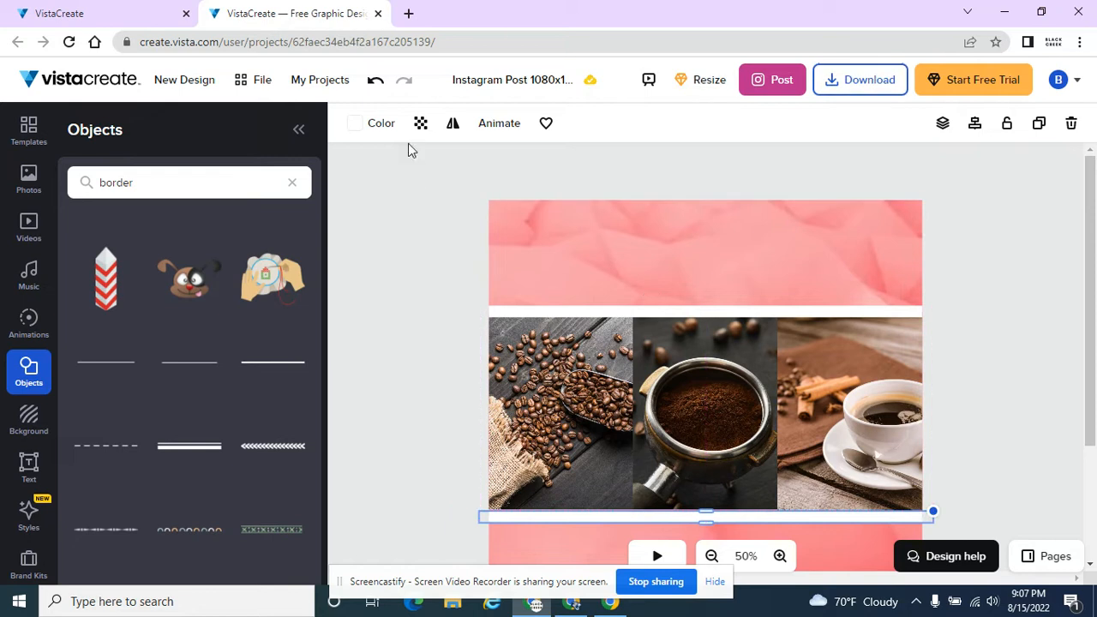
Recolor both border lines brown #8A5C46 using the image colors of the coffee cup photo
left_click(350, 135)
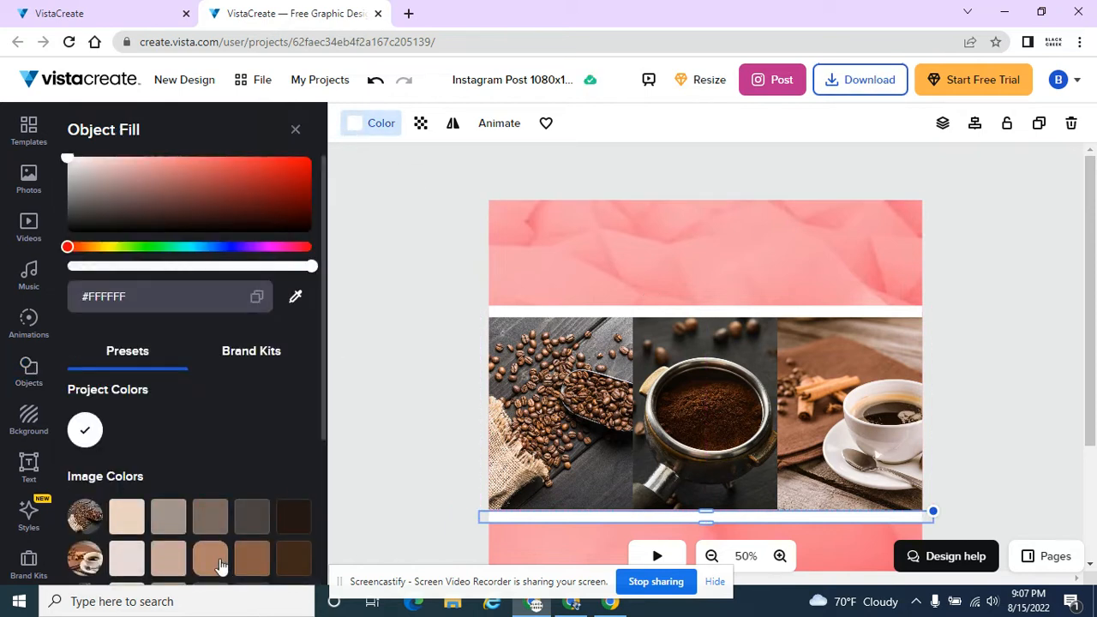
left_click(252, 561)
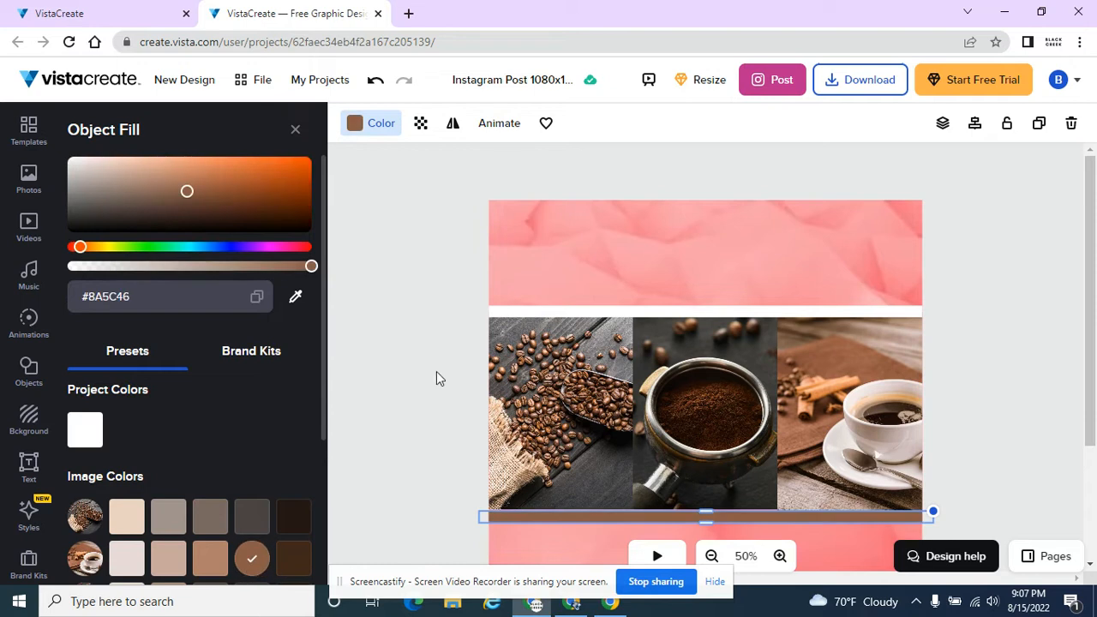
left_click(537, 309)
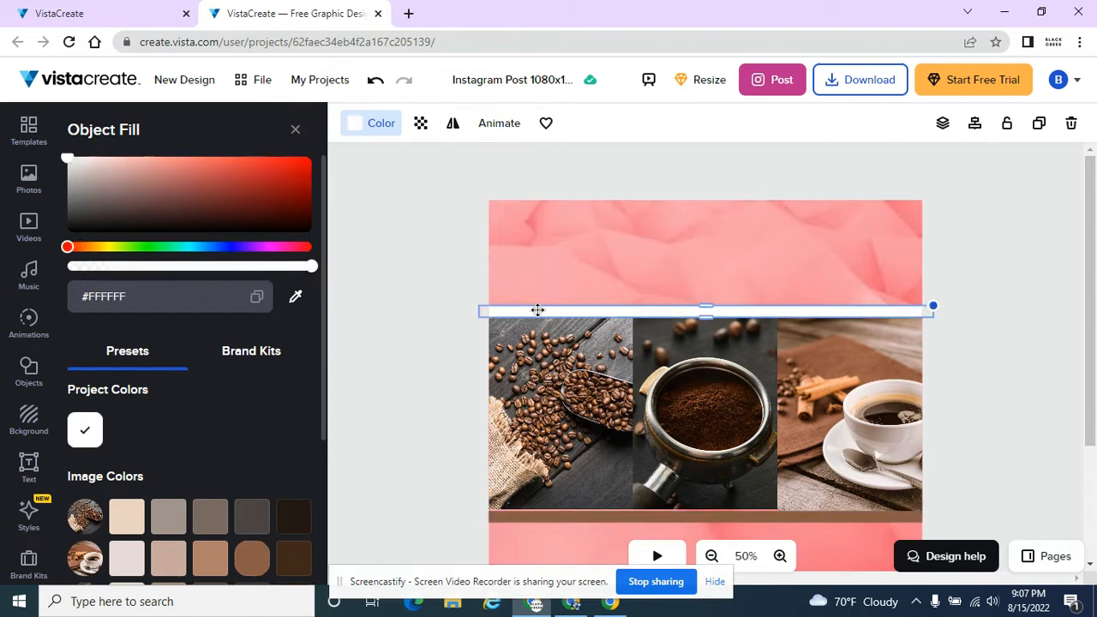
left_click(350, 127)
left_click(367, 126)
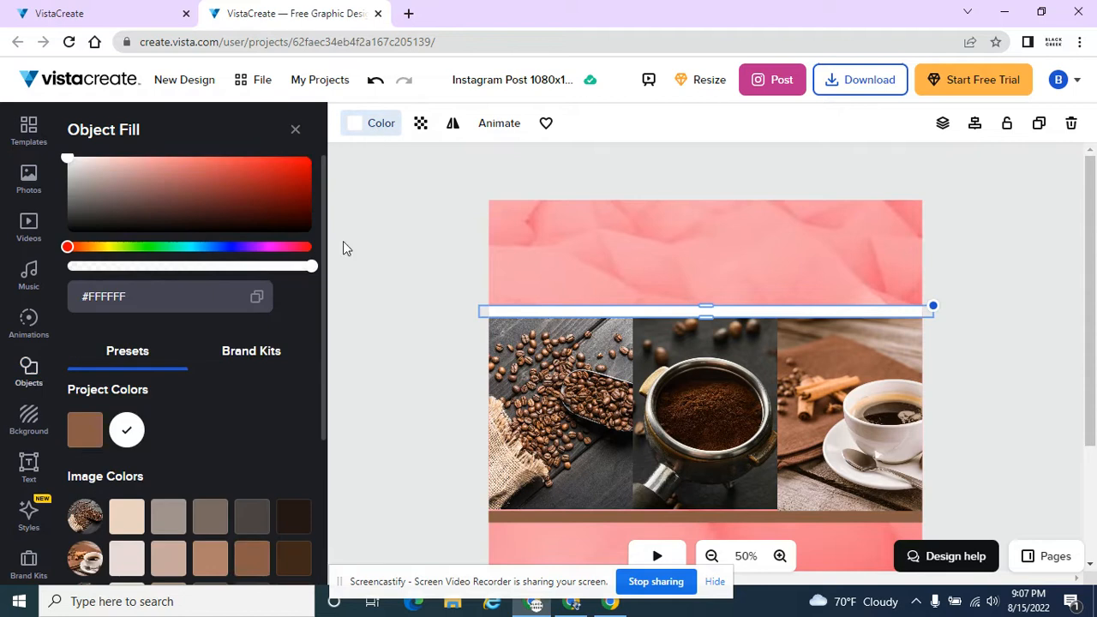
left_click(252, 559)
left_click(441, 374)
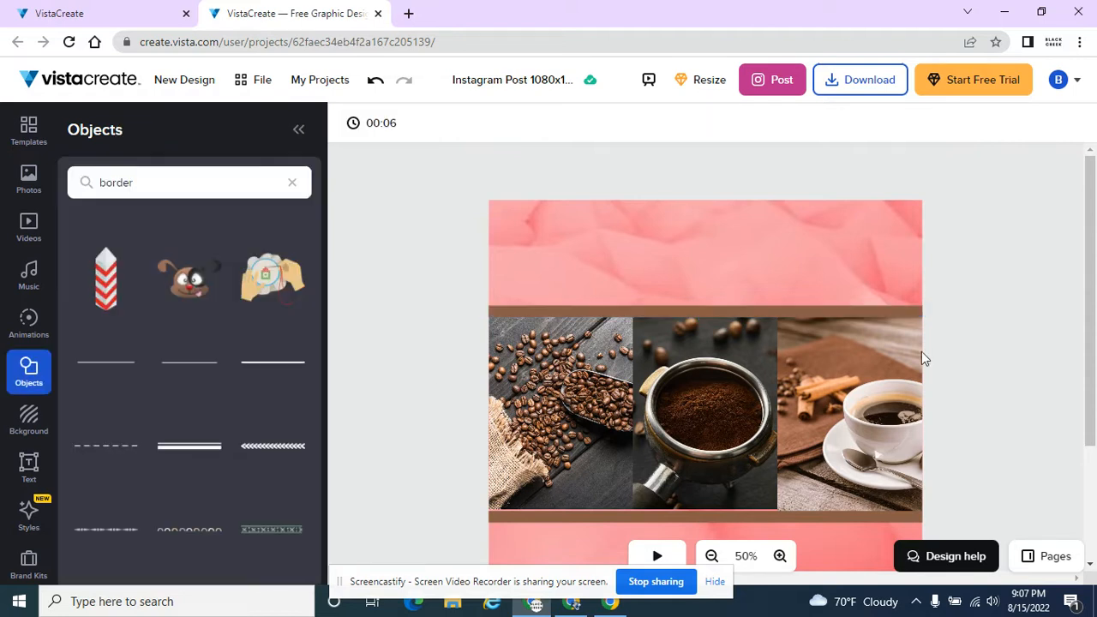
Slightly enlarge the middle and left photos to close the gap above the bottom border line
scroll(922, 352, "down", 2)
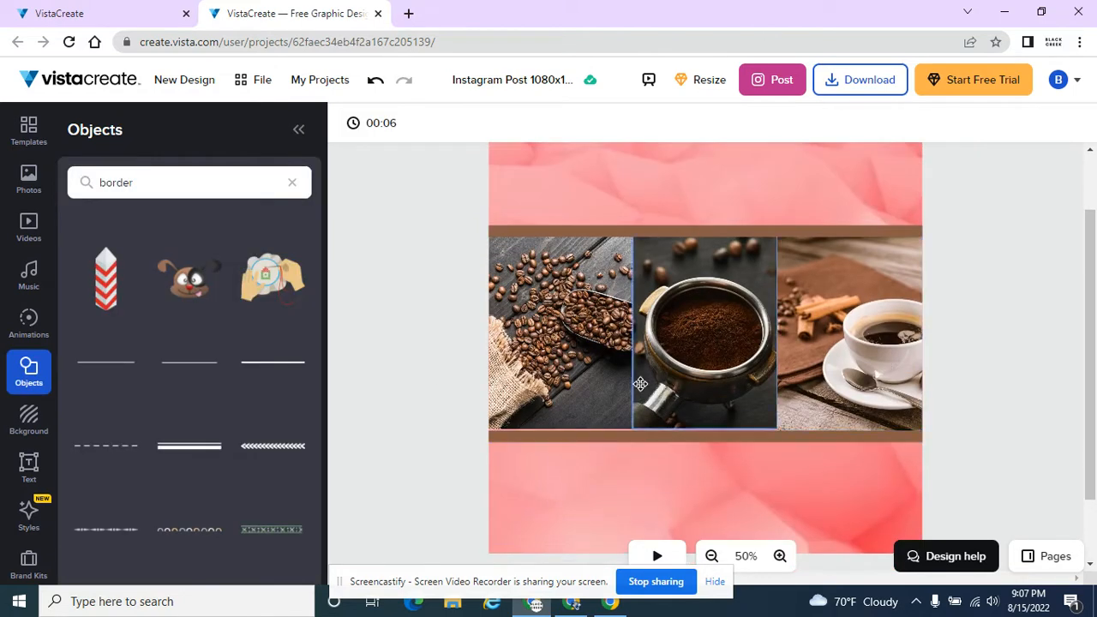
left_click(706, 369)
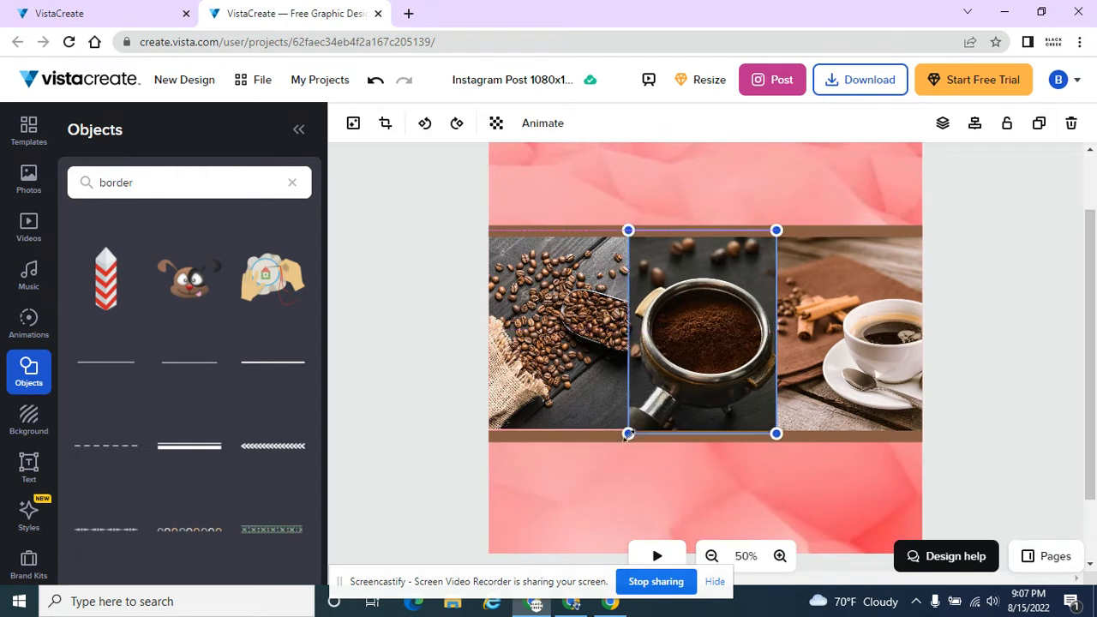
left_click(568, 405)
left_click_drag(487, 430, 483, 435)
left_click(404, 286)
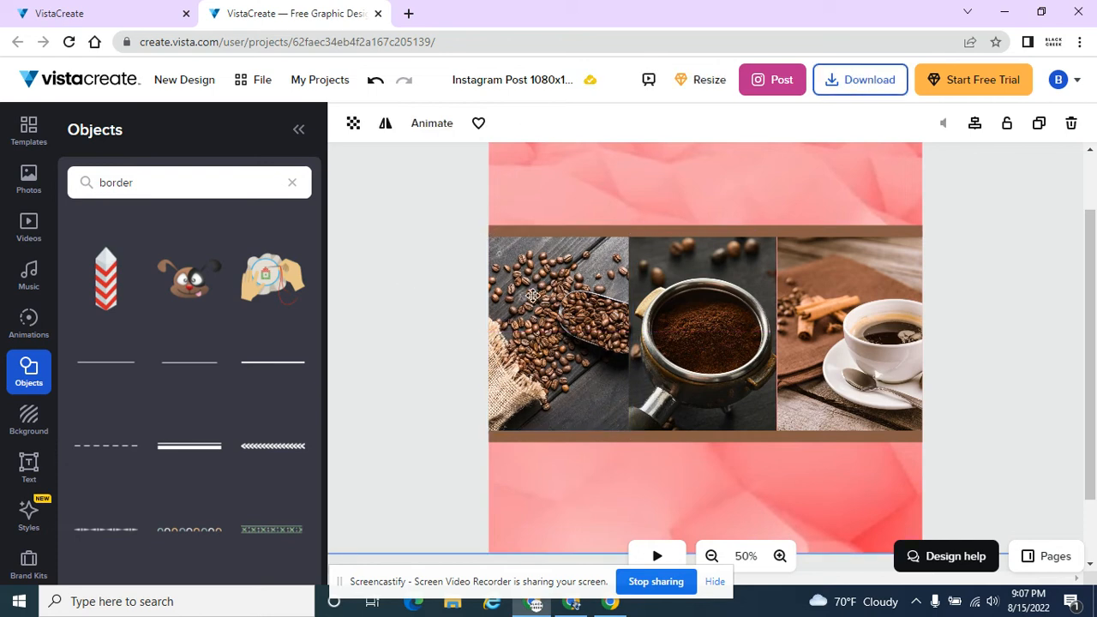
Nudge the middle portafilter photo slightly to the right to close the gap beside the coffee cup photo
left_click(755, 308)
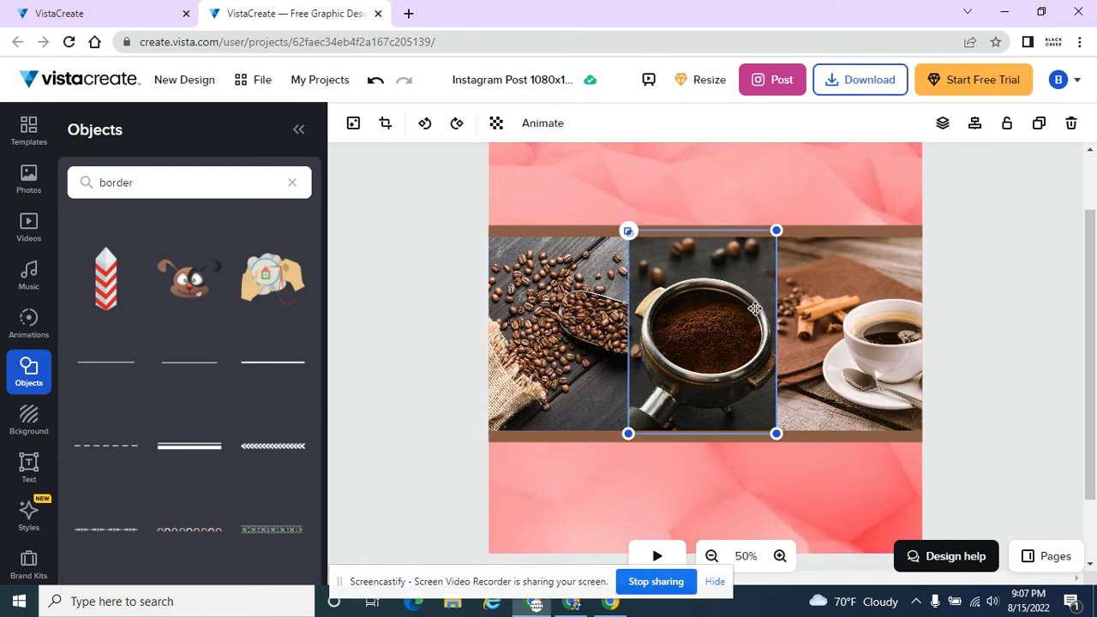
left_click(1021, 241)
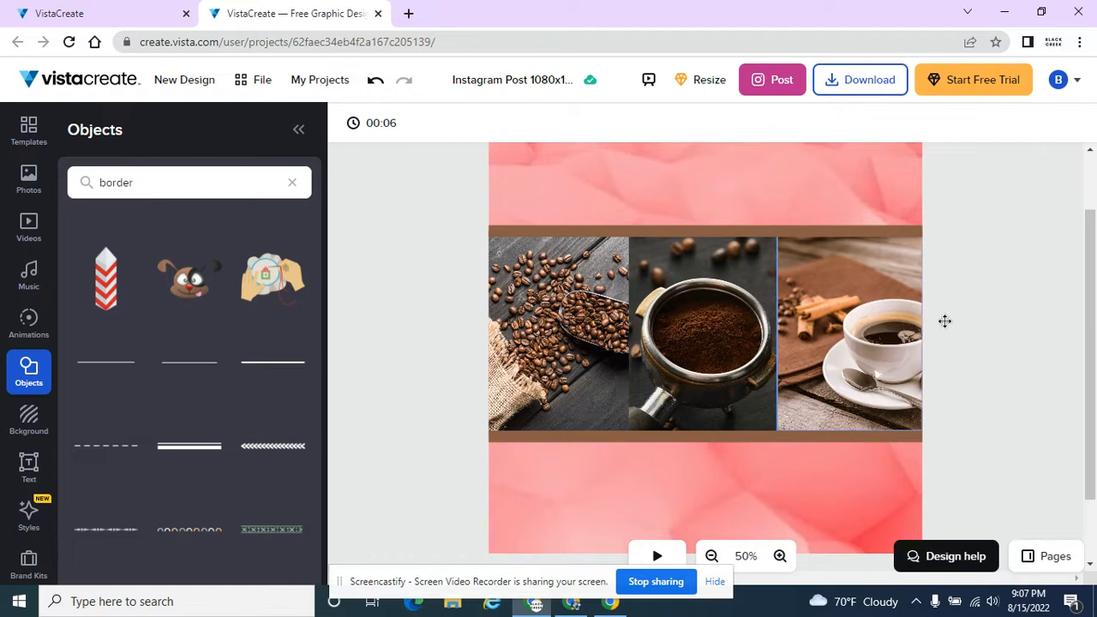
left_click(736, 328)
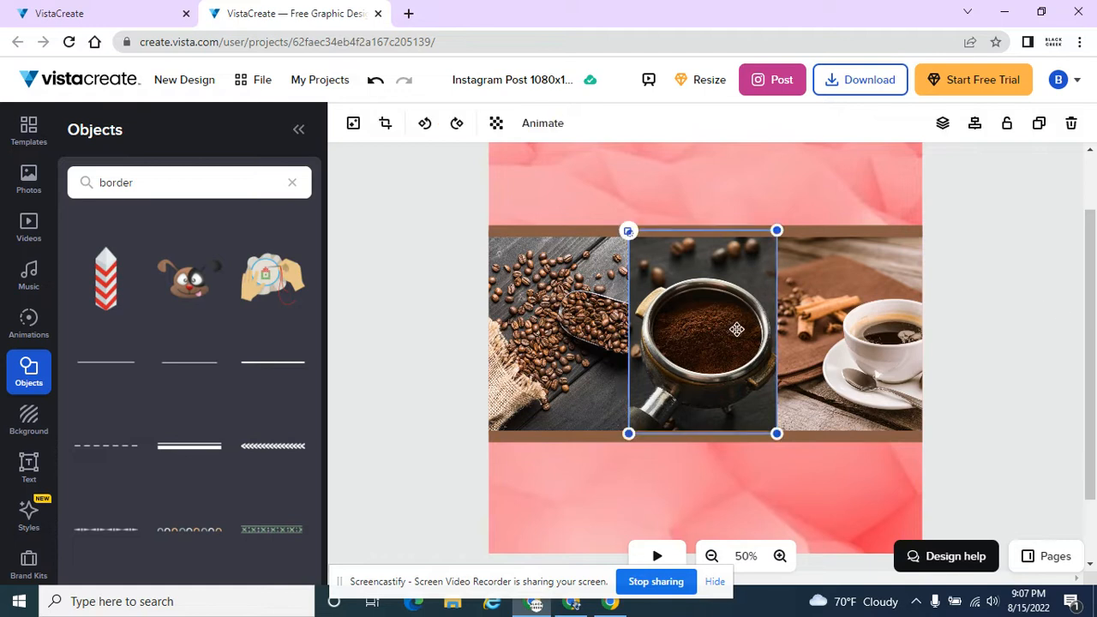
left_click(1014, 263)
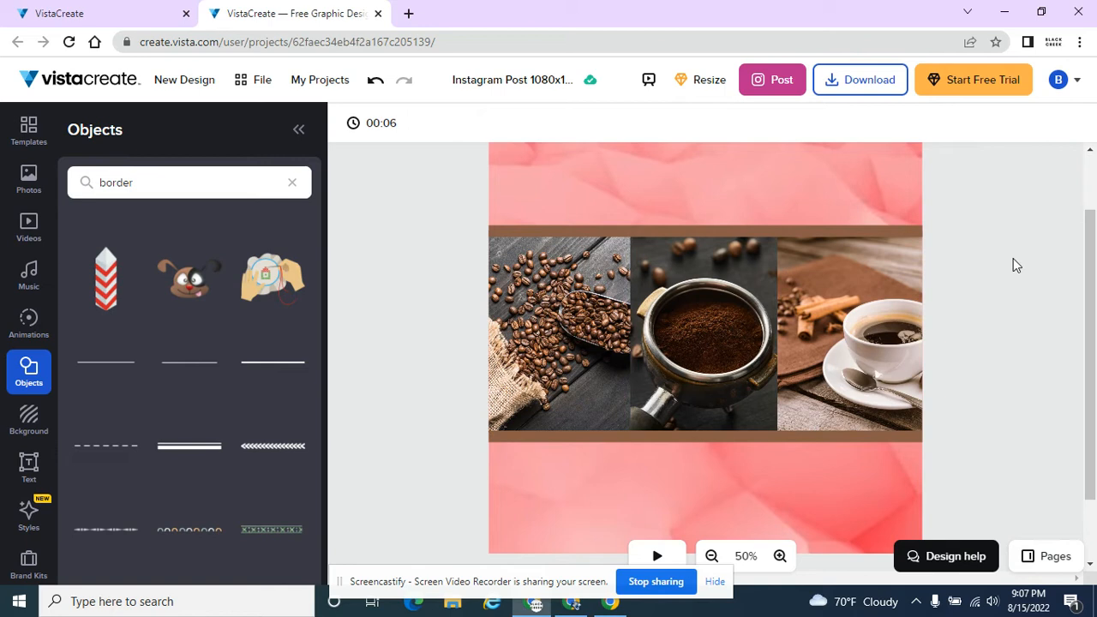
left_click(751, 322)
left_click(1008, 249)
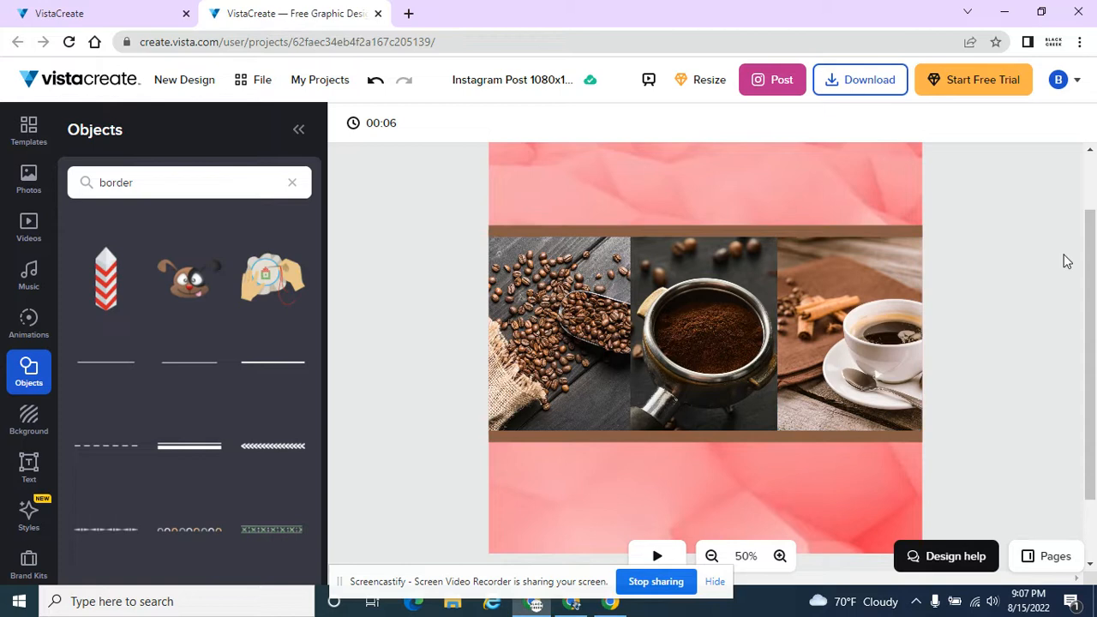
Check the whole design in a full-screen preview and return to the editor
scroll(1067, 261, "down", 1)
scroll(1067, 262, "up", 2)
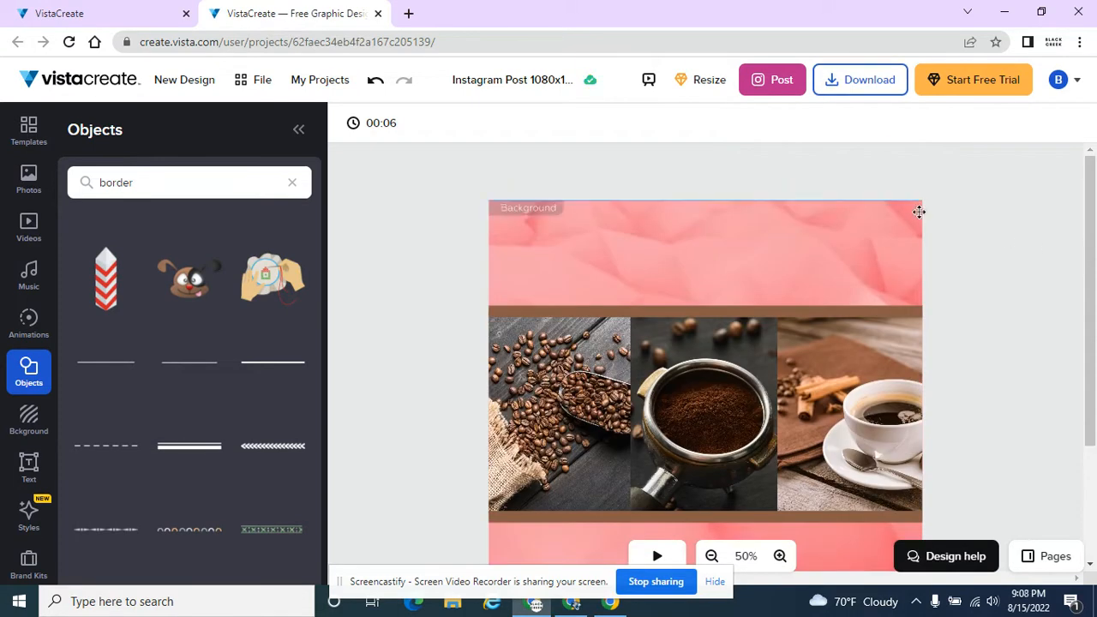
left_click(649, 81)
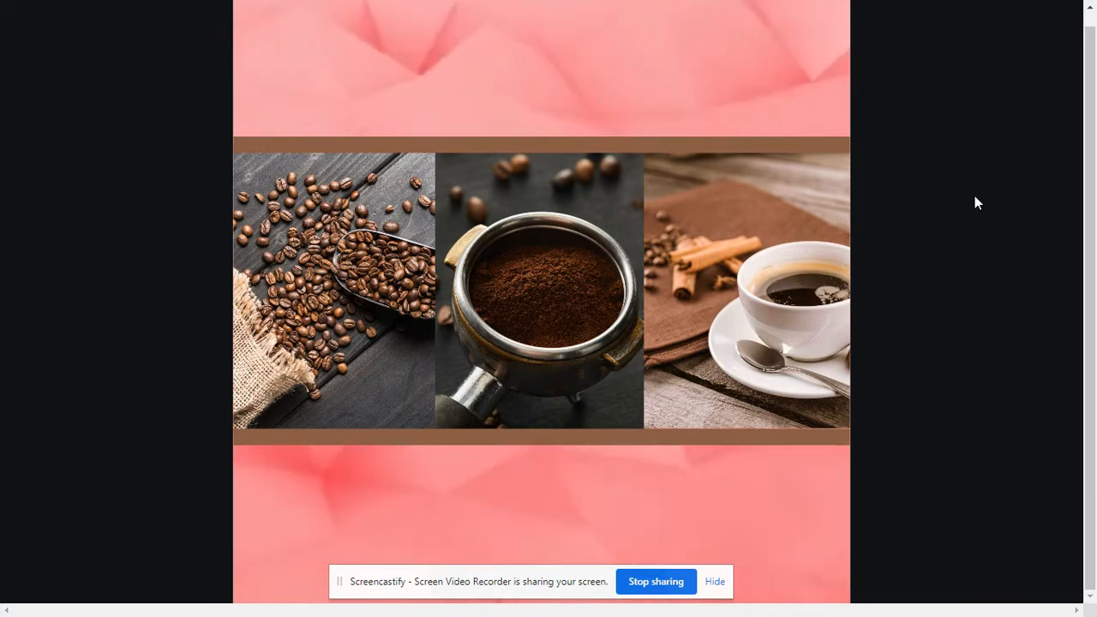
key("Escape")
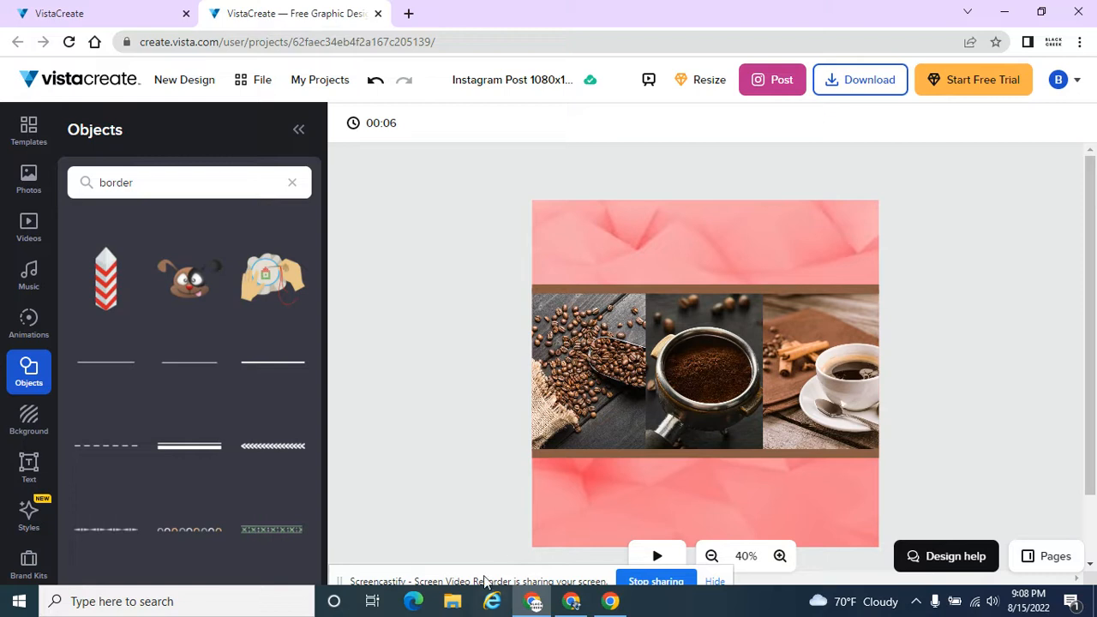
left_click_drag(487, 575, 508, 491)
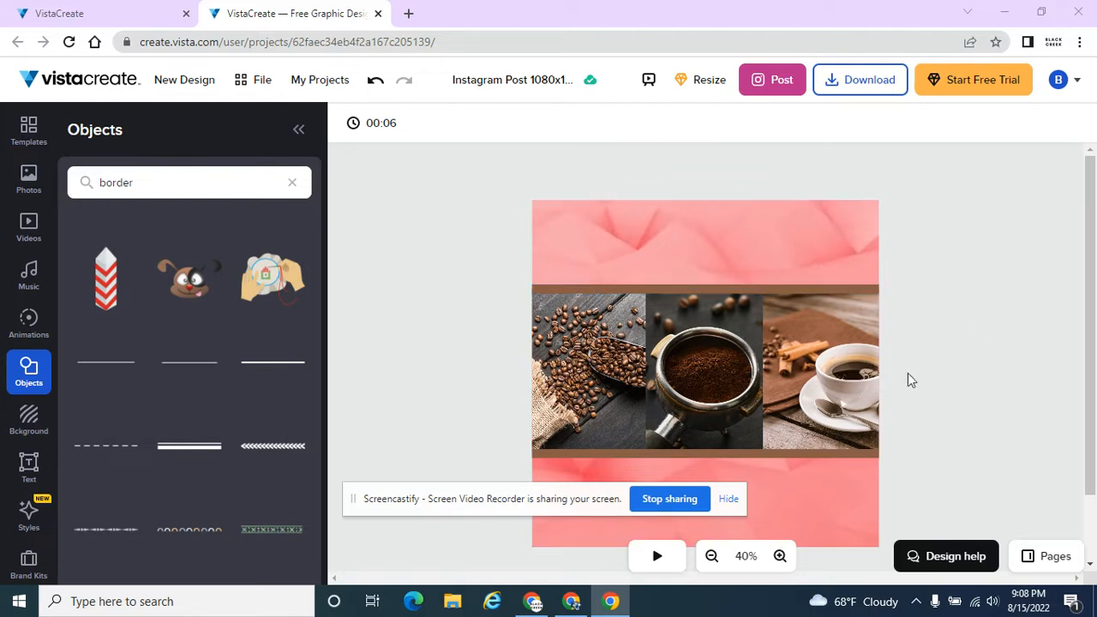
left_click(784, 456)
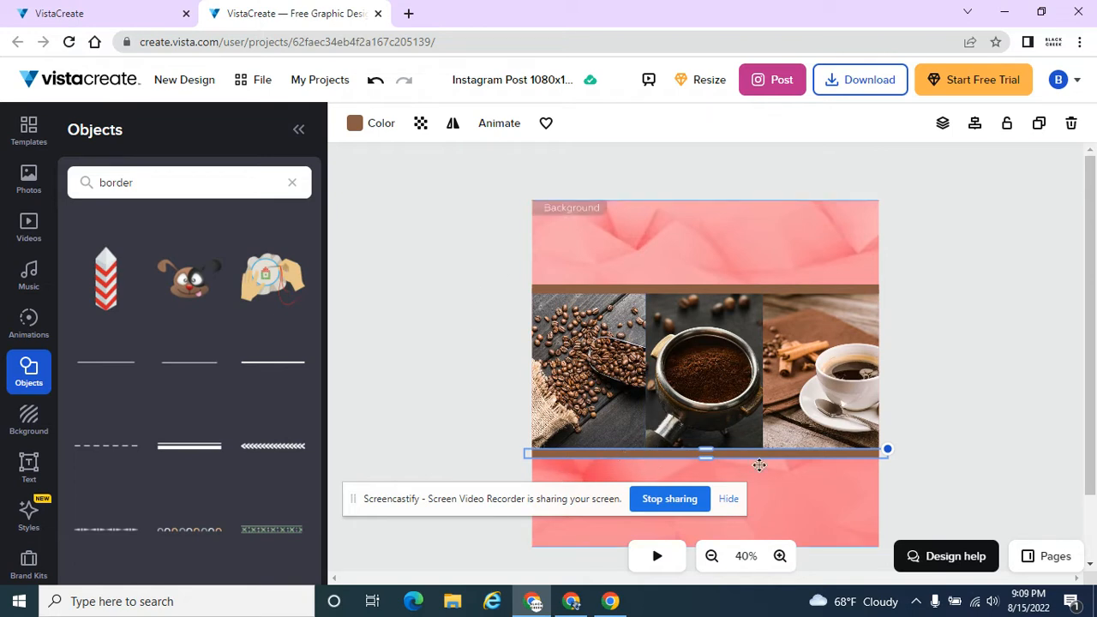
left_click(949, 399)
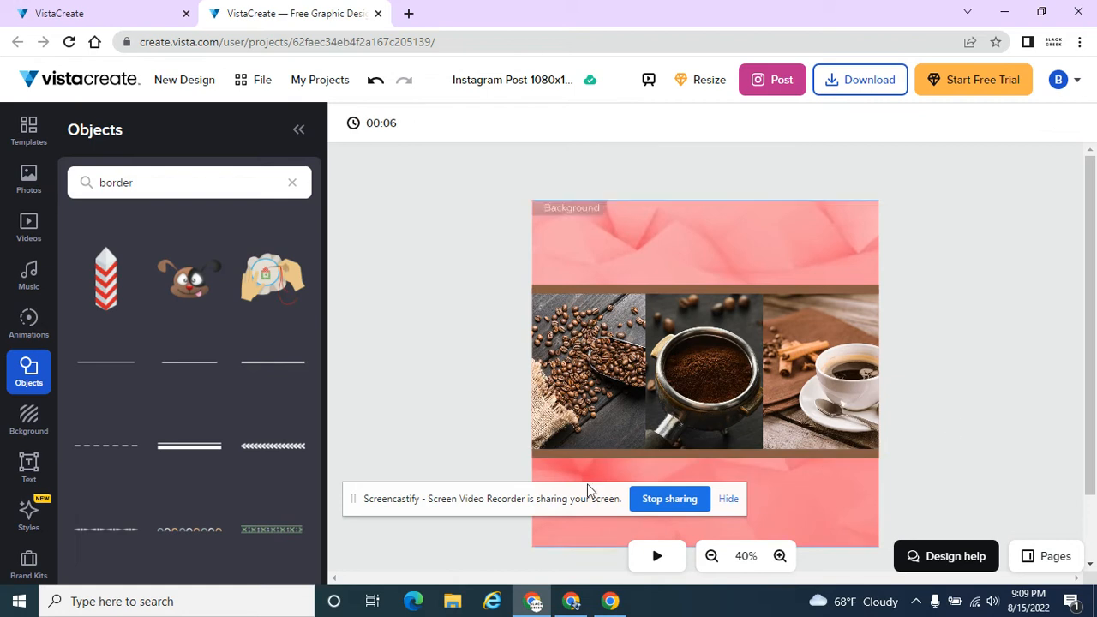